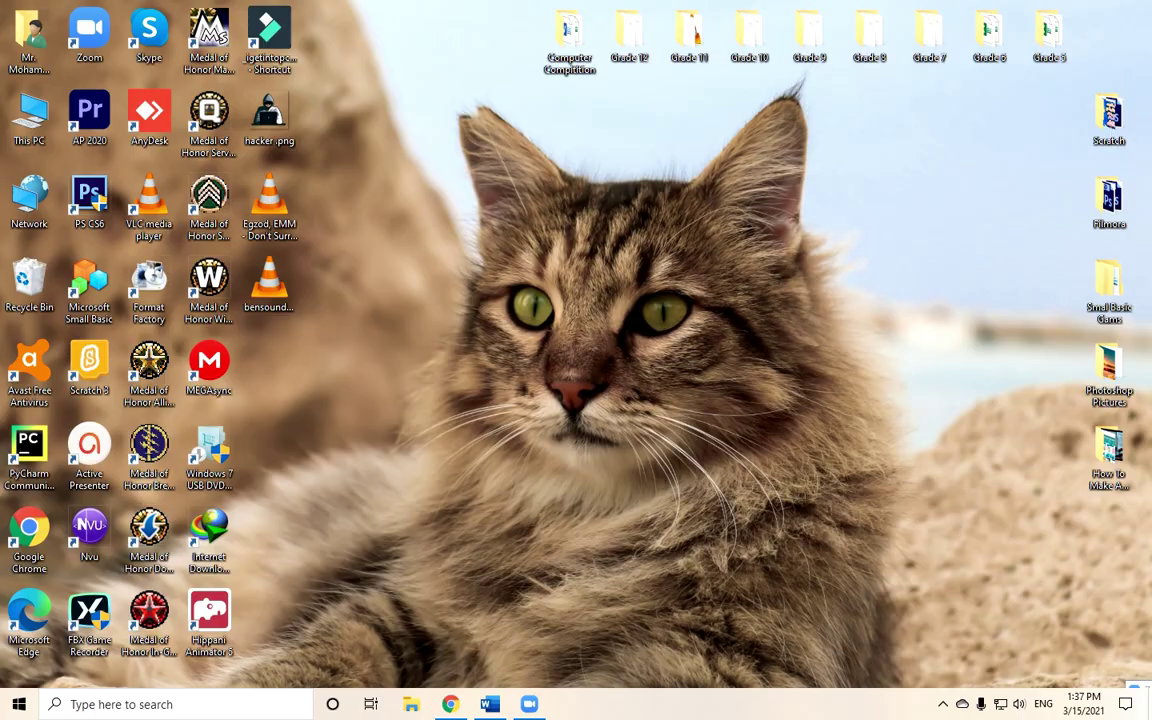
Open Chrome and run a Google search for 'tinkercad' from the 'tink' suggestion.
click(450, 704)
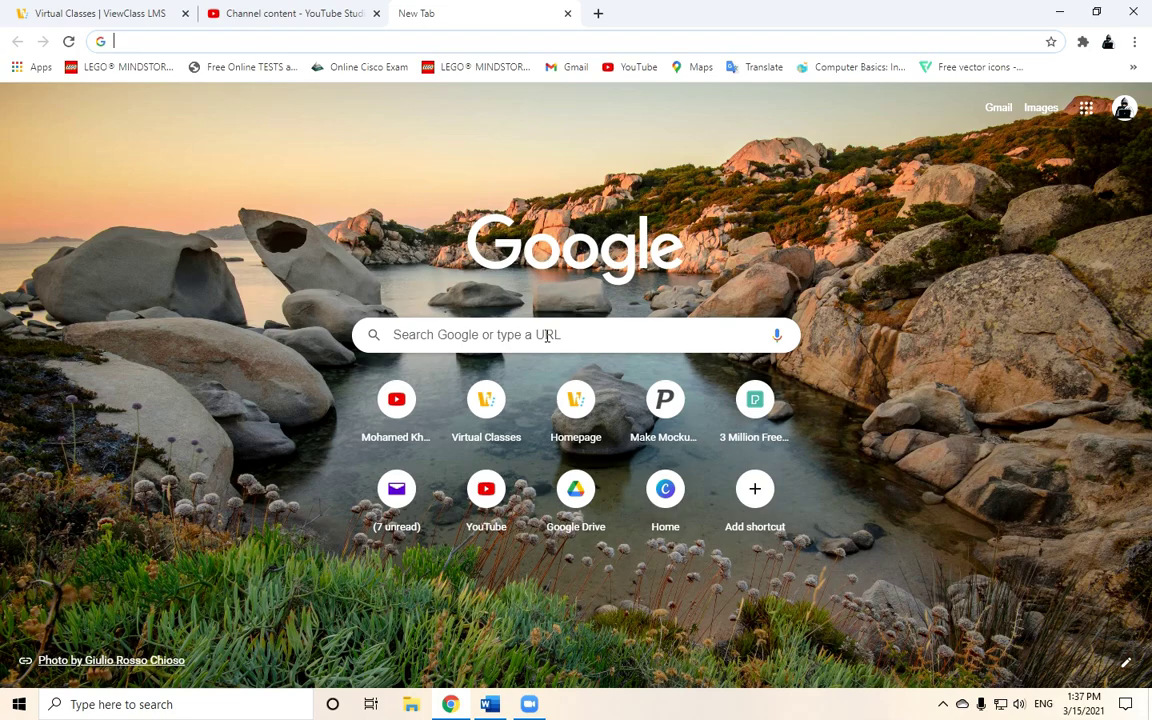
click(548, 335)
text(tink)
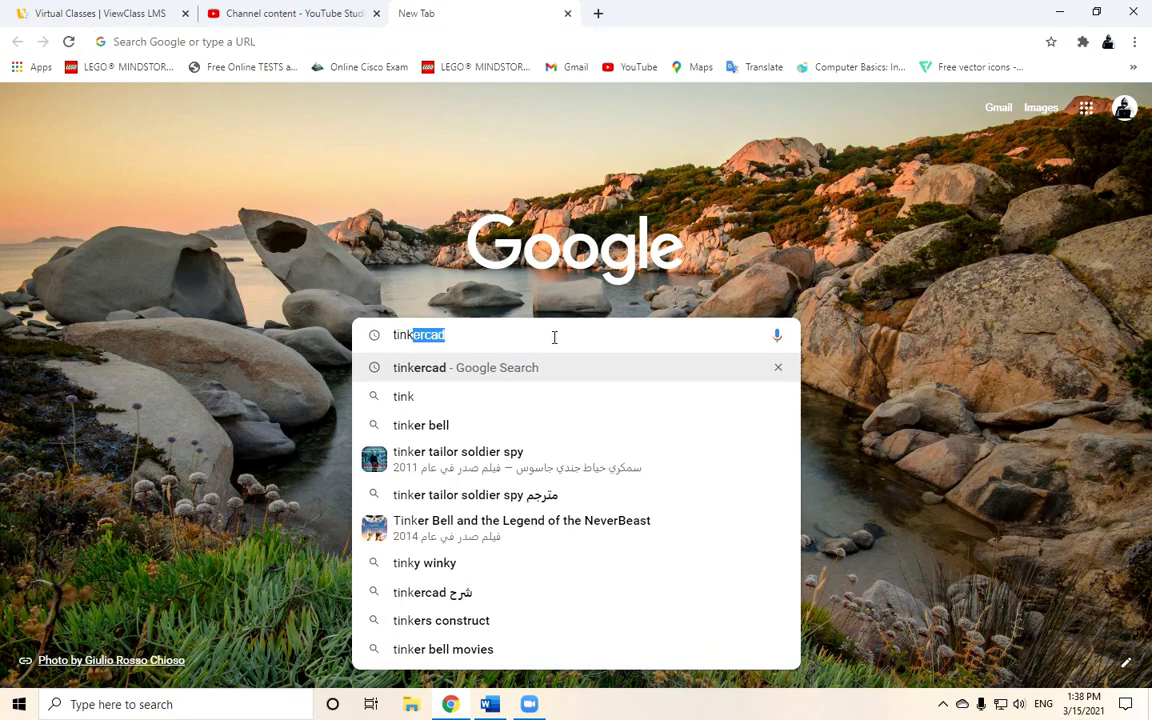
key(Return)
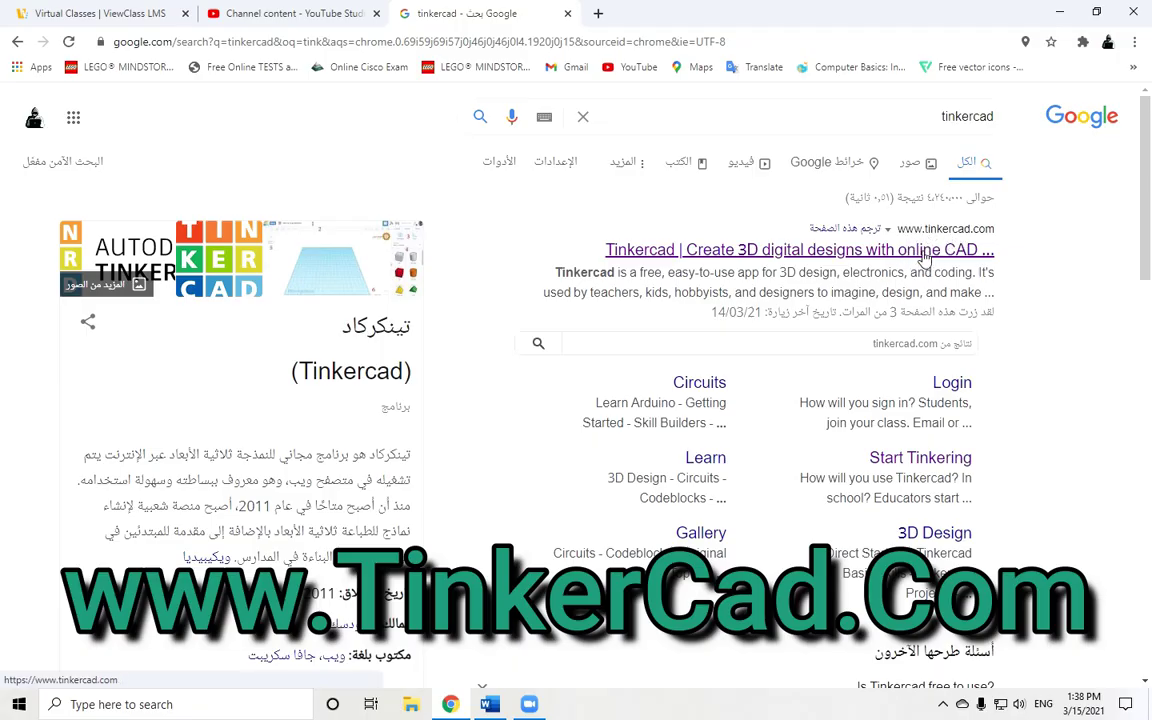
Open the top 'Tinkercad | Create 3D digital designs' result to reach the signed-in dashboard.
click(924, 255)
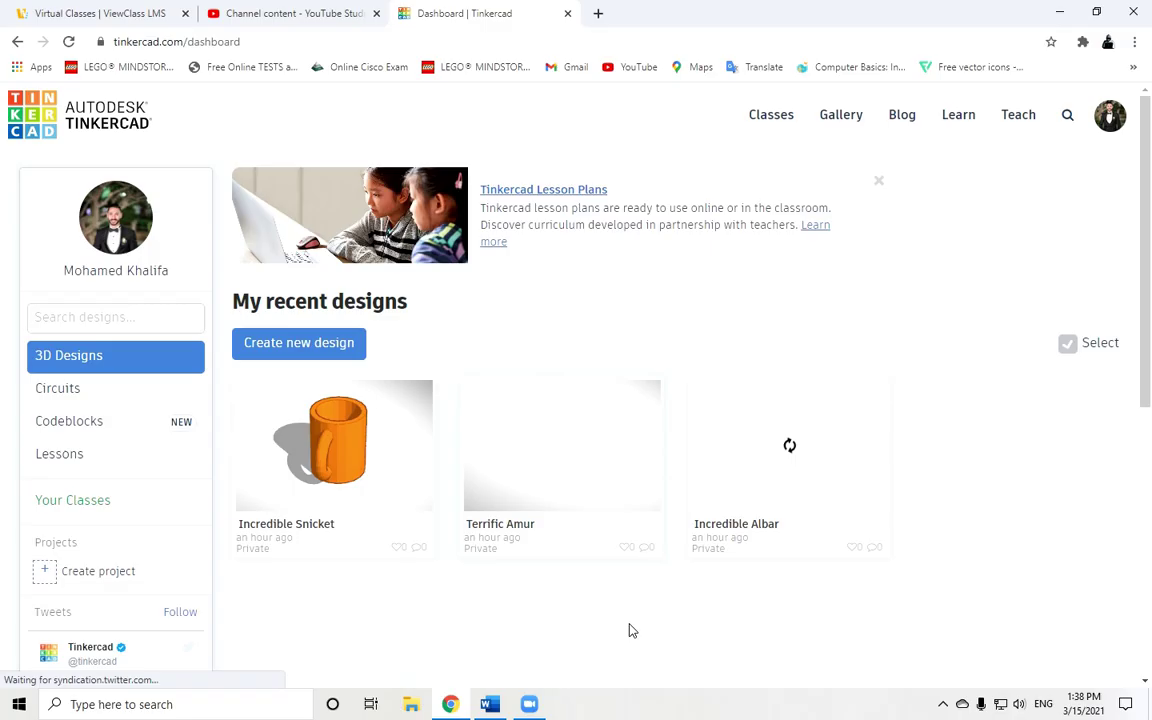
Create a new blank 3D design, orbit the workplane, then reset the view to Home.
click(325, 350)
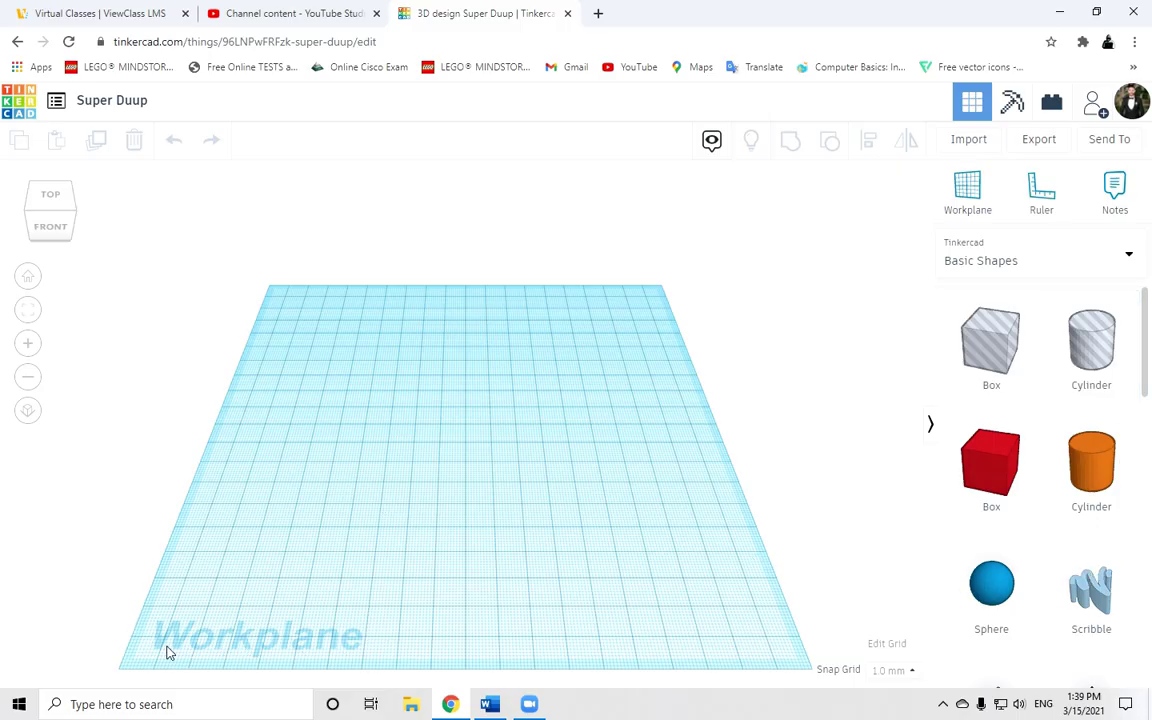
mouse_move(57, 200)
mouse_down()
mouse_move(64, 206)
mouse_move(31, 206)
mouse_move(63, 225)
mouse_move(77, 219)
mouse_move(67, 224)
mouse_move(60, 205)
mouse_move(67, 220)
mouse_up()
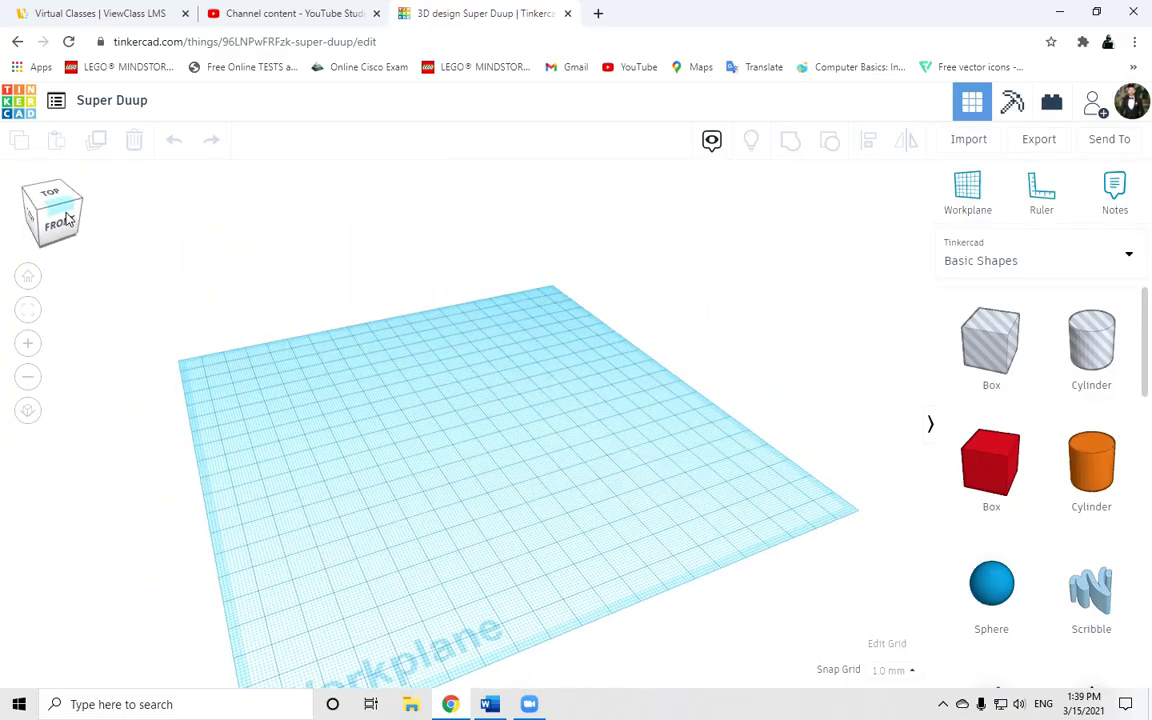
click(29, 280)
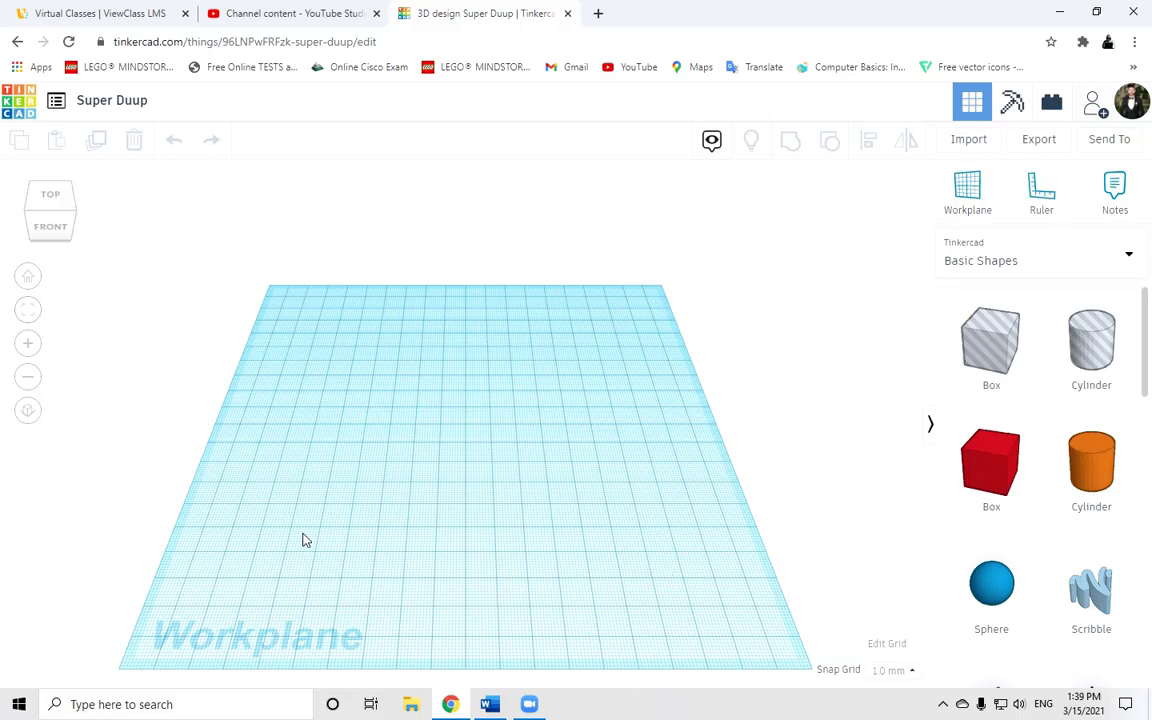
Zoom in and out on the empty workplane with the zoom buttons.
click(29, 345)
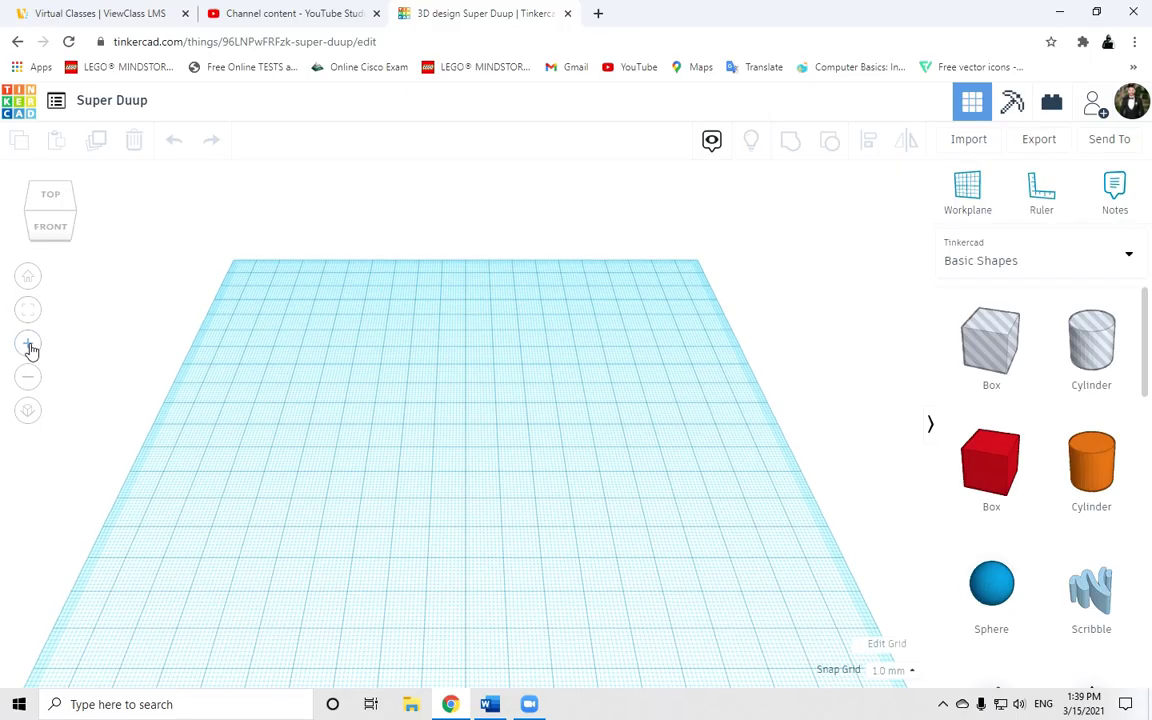
click(29, 345)
click(31, 379)
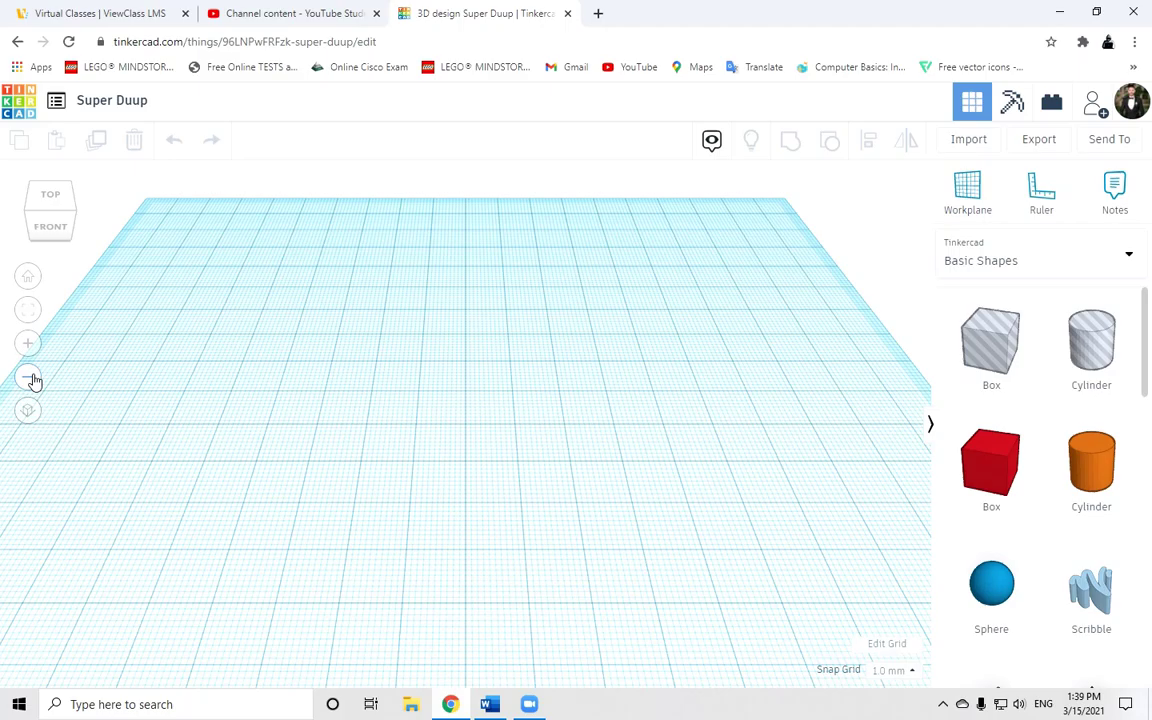
click(34, 380)
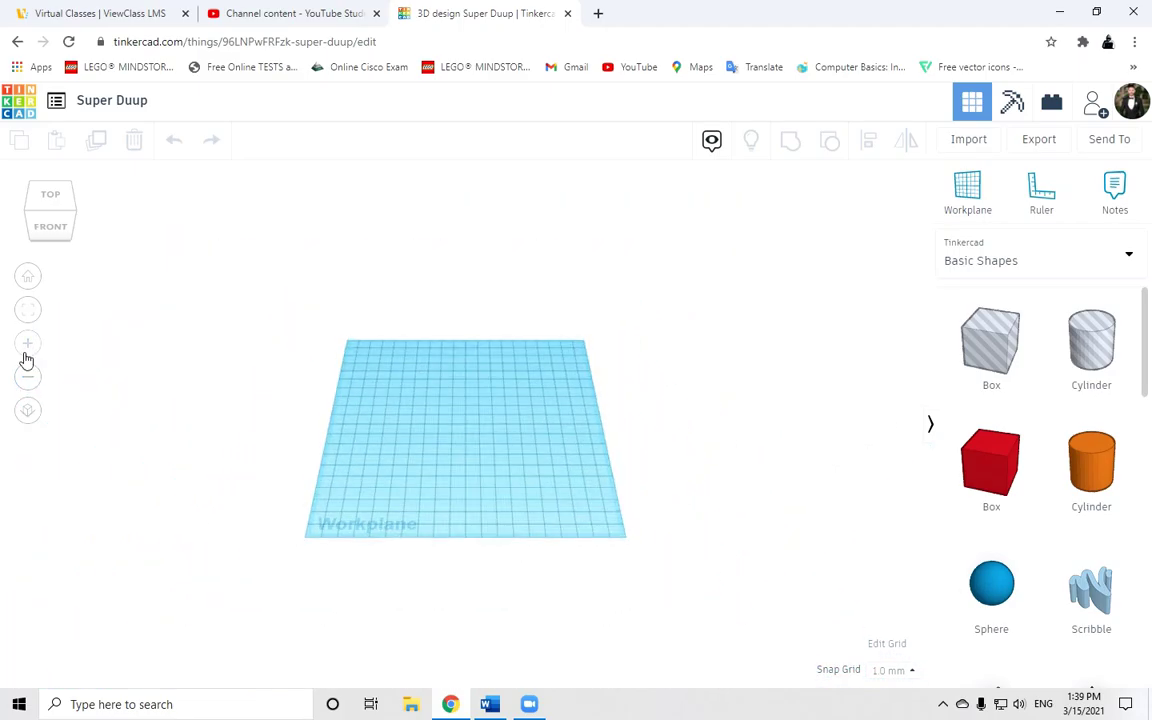
click(29, 346)
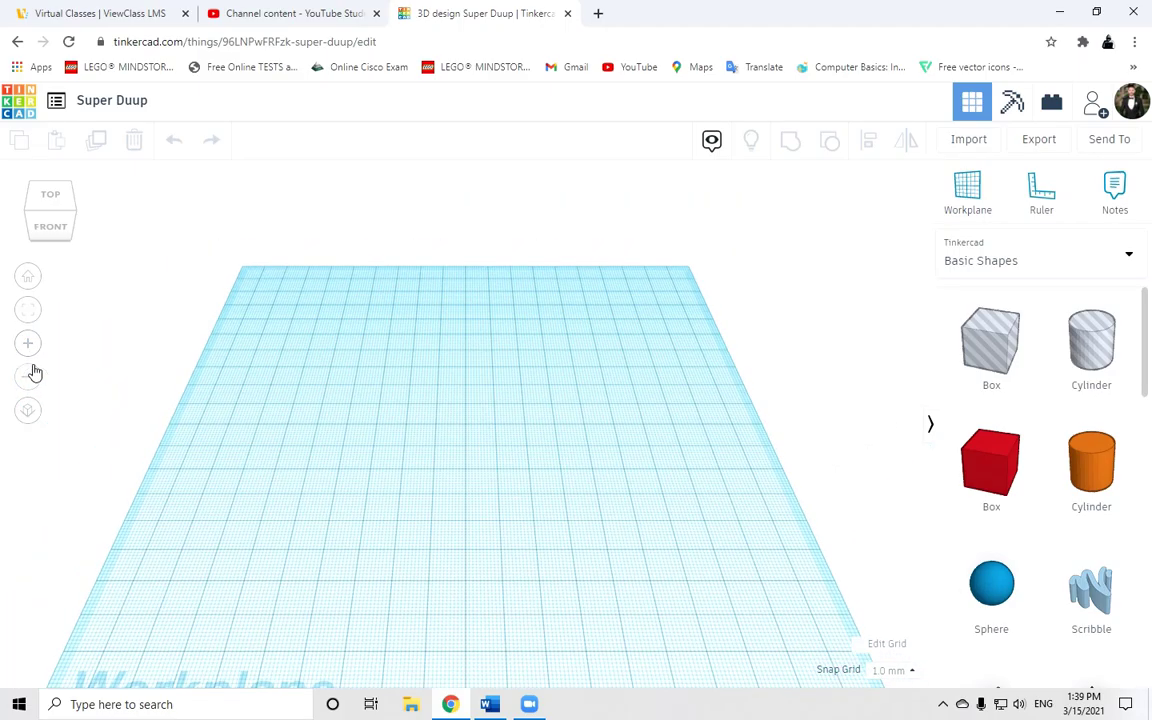
click(30, 376)
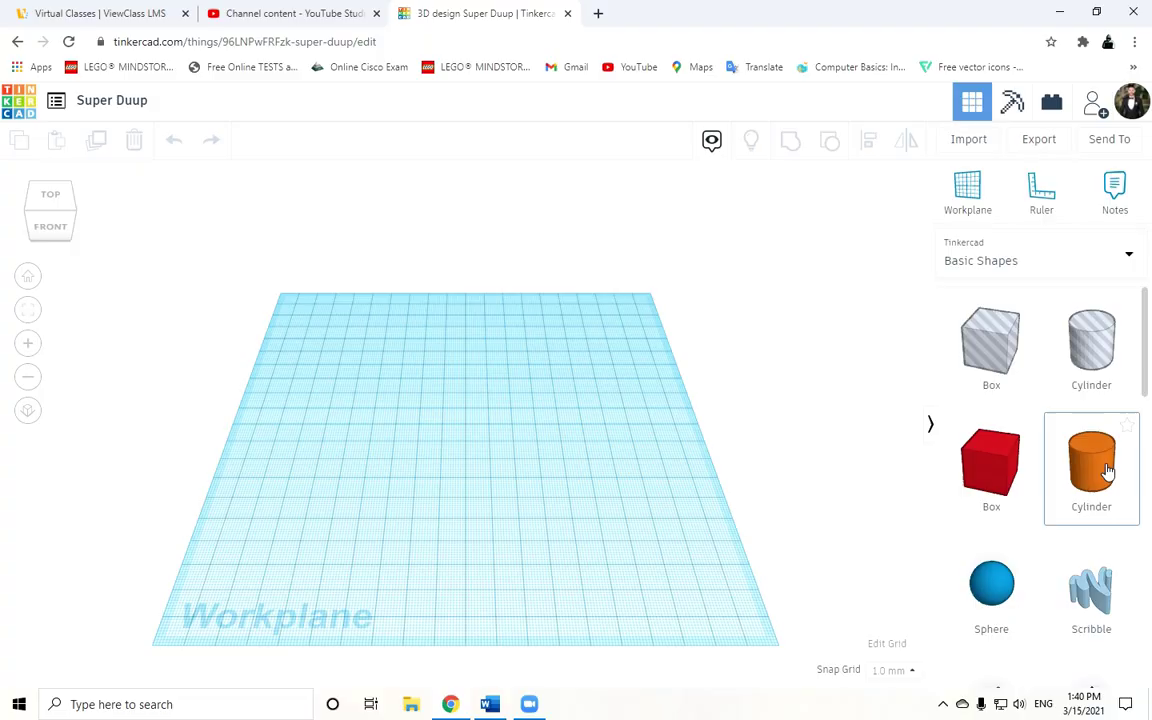
Drop an orange cylinder at the workplane centre and enlarge its footprint to 50 by 58 mm.
drag(1107, 470, 448, 445)
drag(1145, 487, 1145, 487)
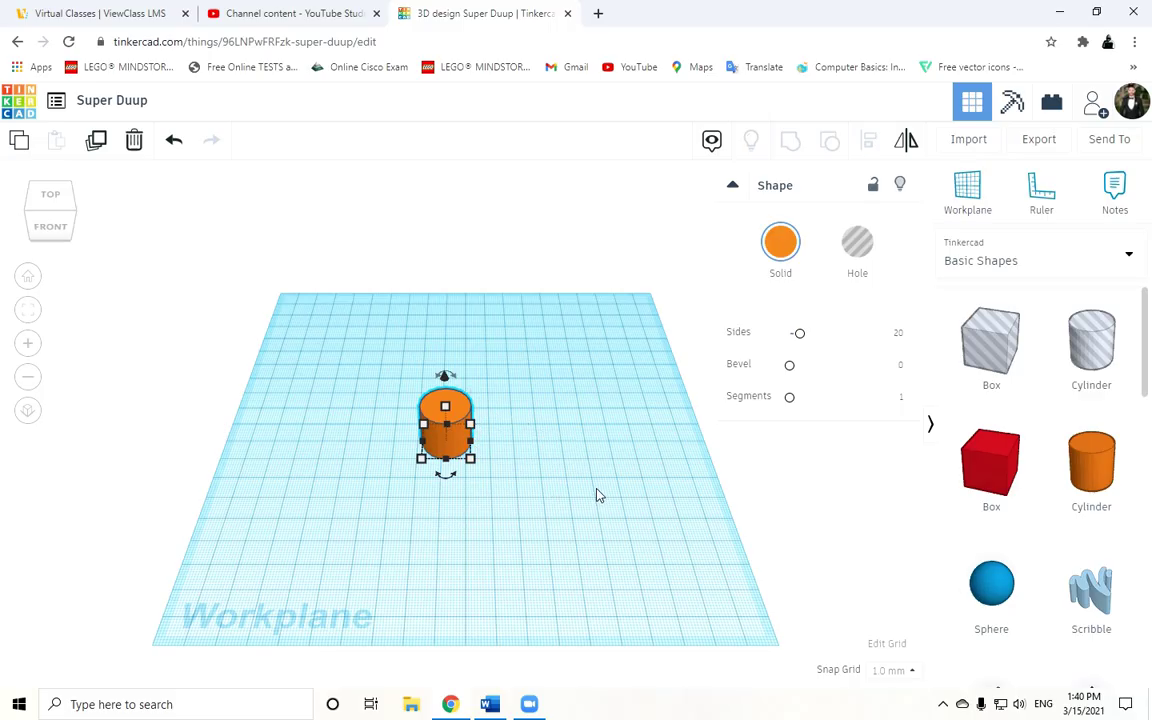
drag(472, 425, 535, 368)
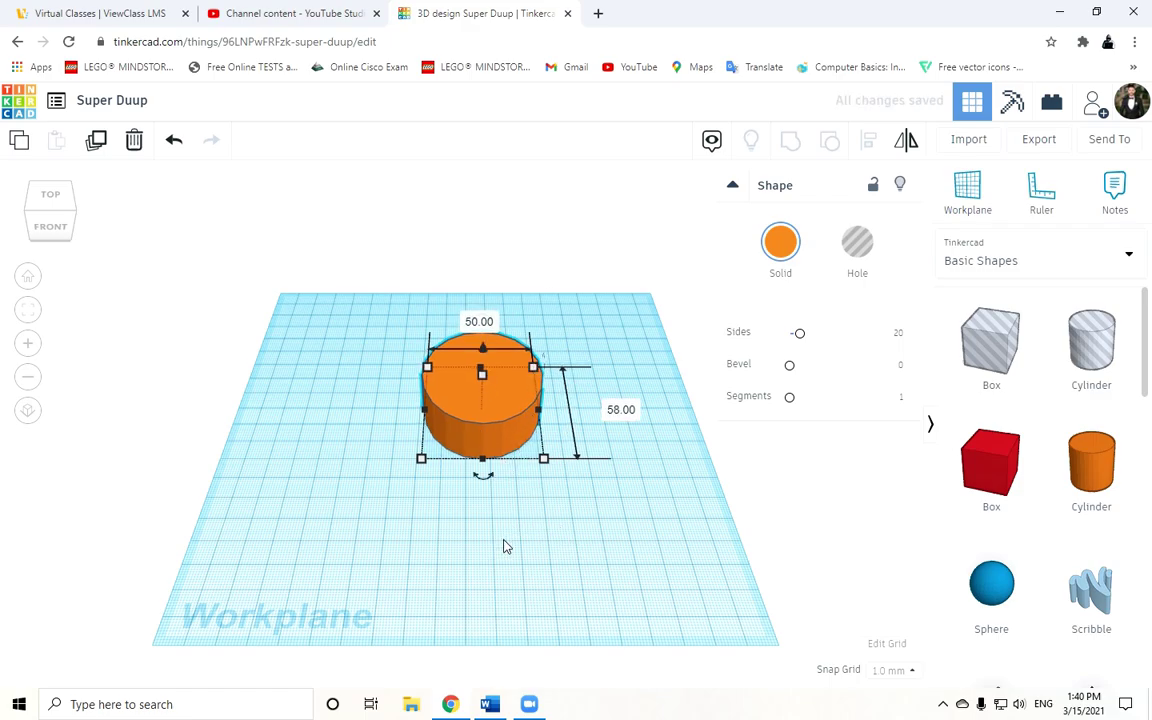
From the front view, raise the orange cylinder's height to 61 mm.
click(70, 229)
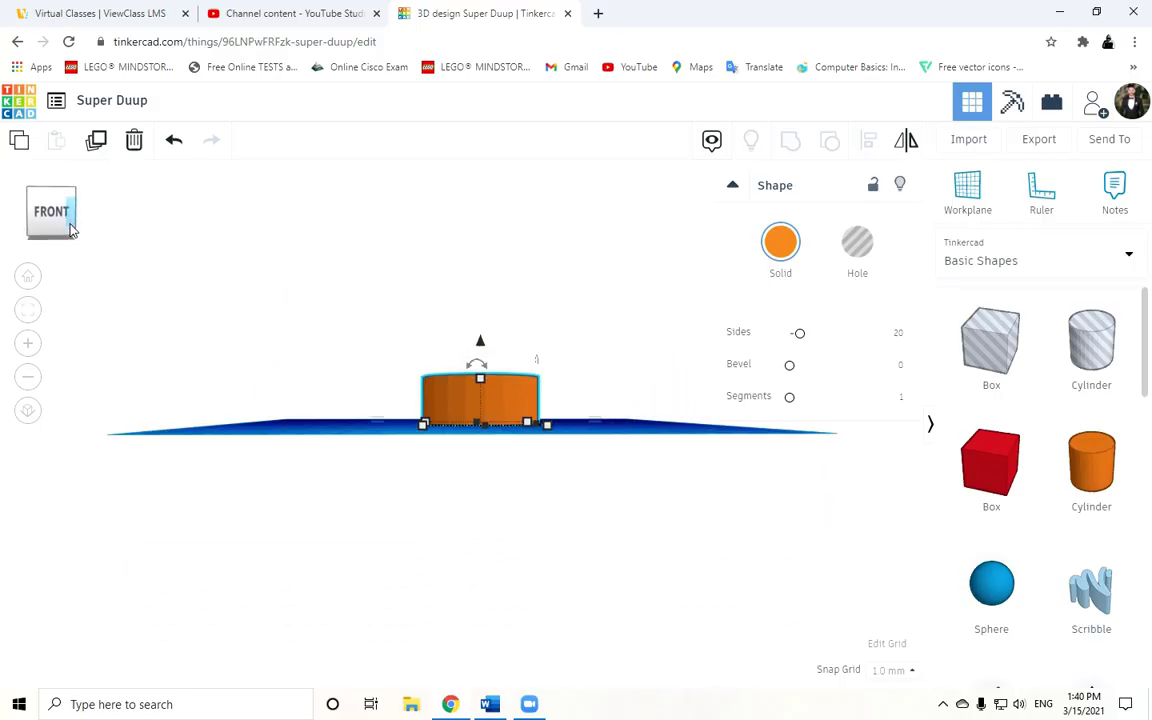
drag(70, 229, 55, 226)
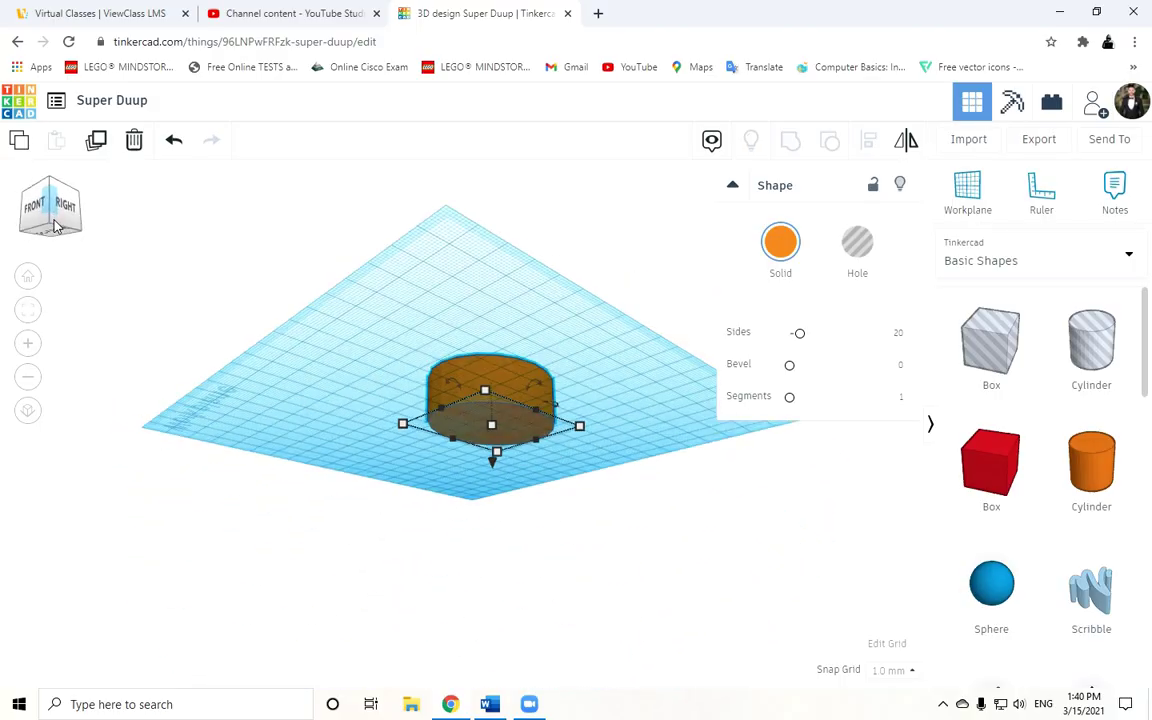
click(70, 231)
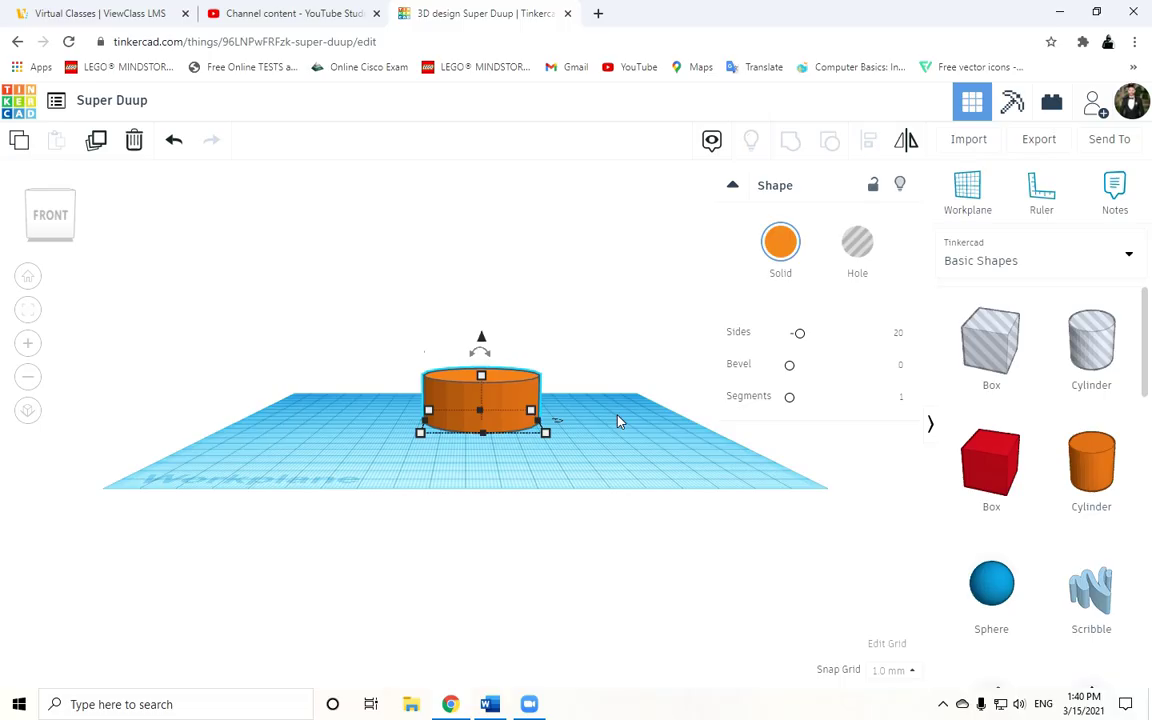
mouse_move(617, 401)
right_down()
mouse_move(549, 456)
mouse_move(614, 486)
mouse_move(640, 455)
mouse_move(620, 414)
mouse_move(589, 452)
mouse_move(638, 447)
mouse_move(627, 411)
mouse_move(617, 472)
mouse_move(545, 481)
mouse_move(527, 437)
mouse_move(566, 398)
mouse_move(612, 388)
right_up()
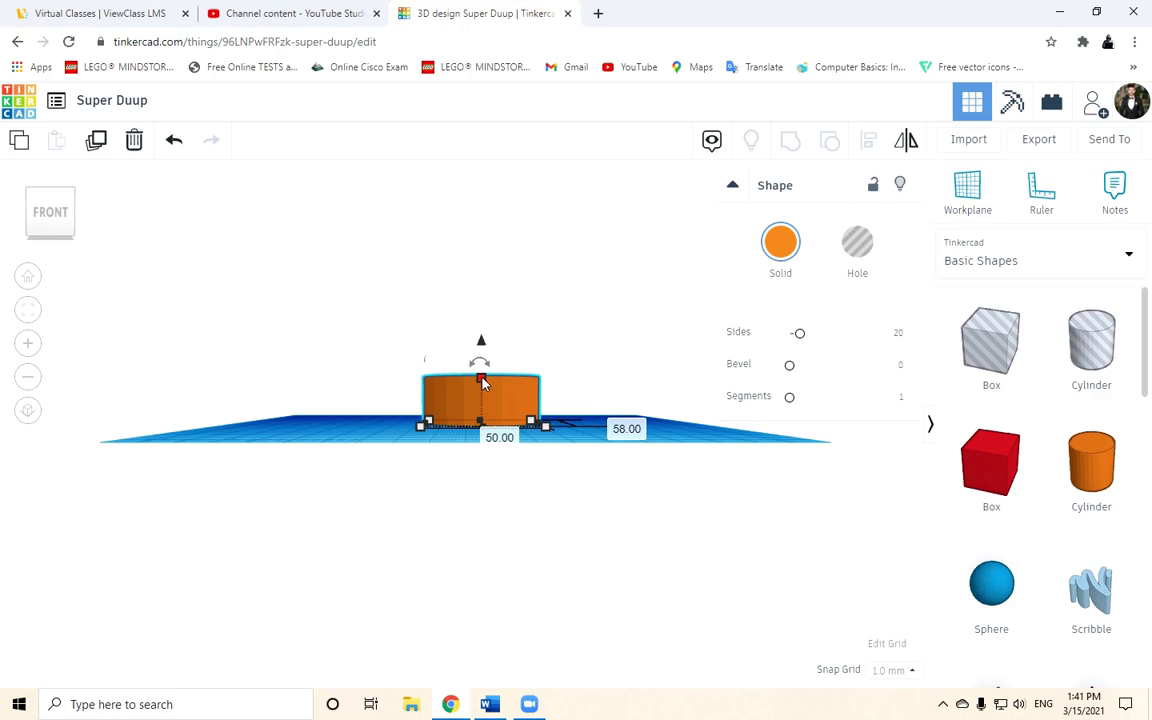
drag(483, 385, 478, 288)
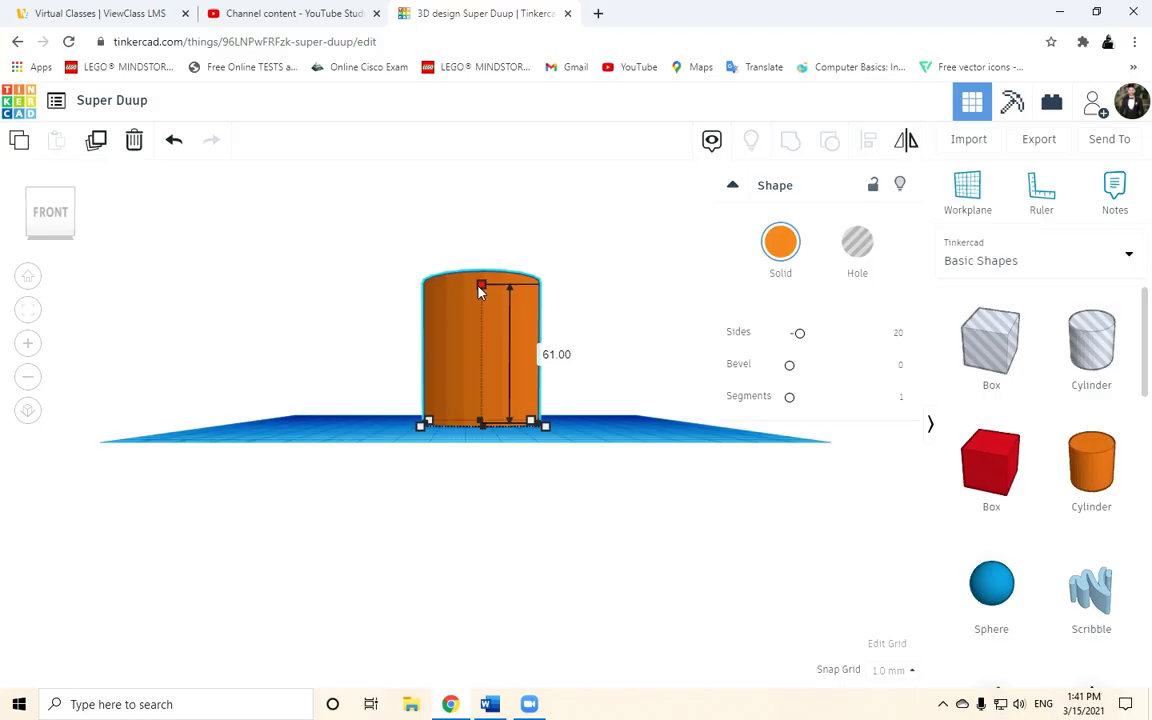
right_drag(566, 327, 556, 496)
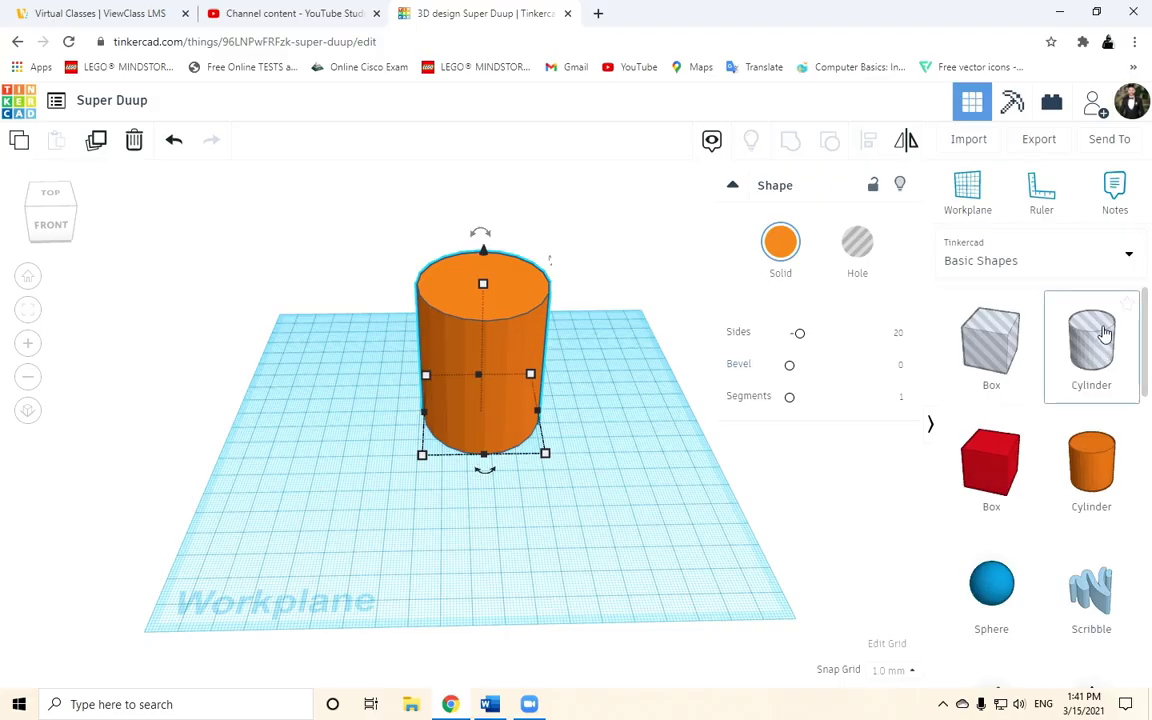
Add a hole cylinder, make it taller, and shrink its footprint.
drag(921, 412, 538, 488)
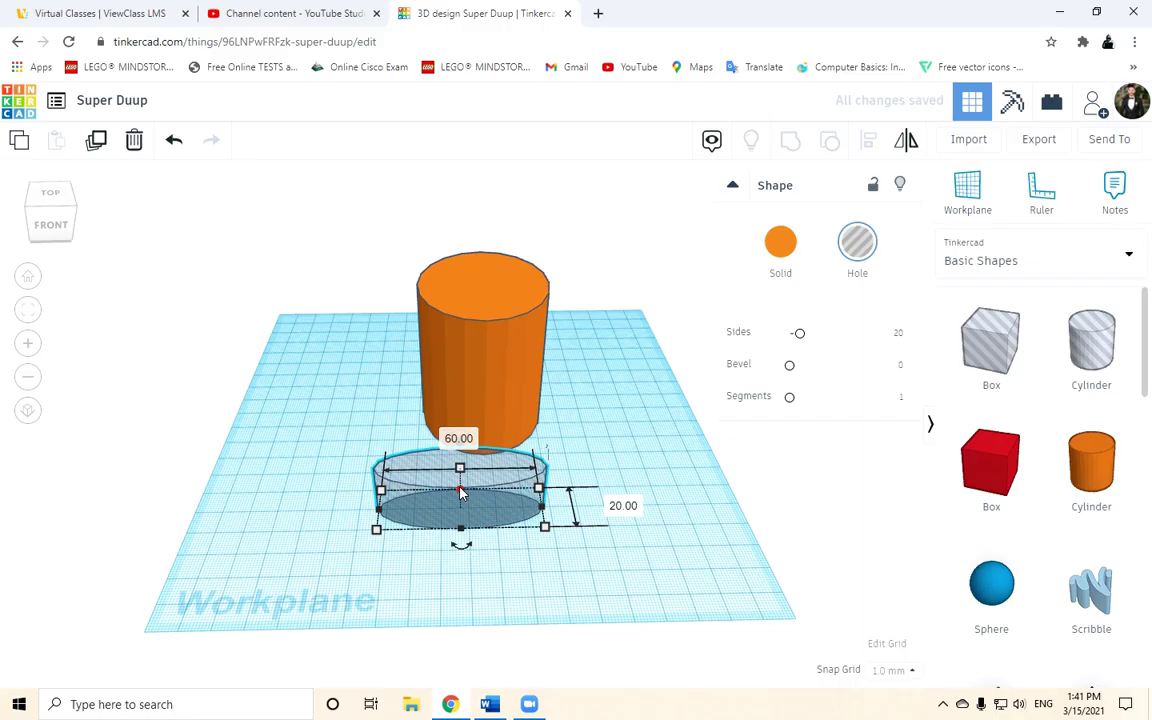
drag(460, 491, 407, 283)
drag(468, 440, 504, 404)
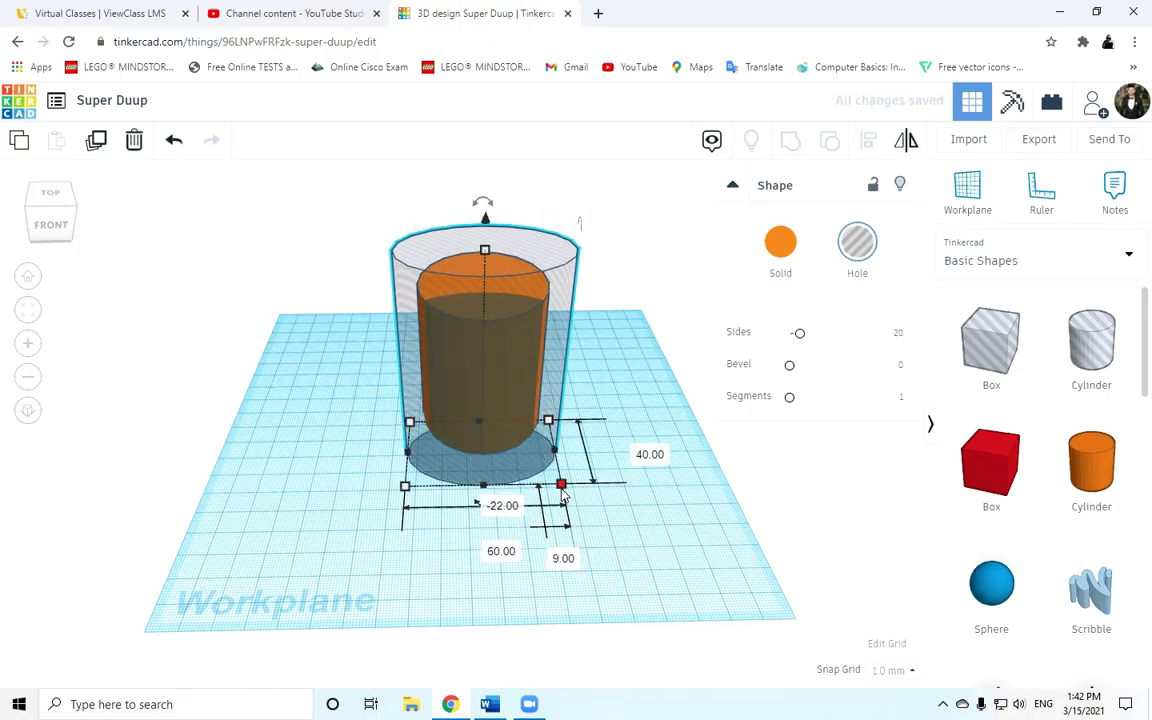
drag(563, 487, 507, 470)
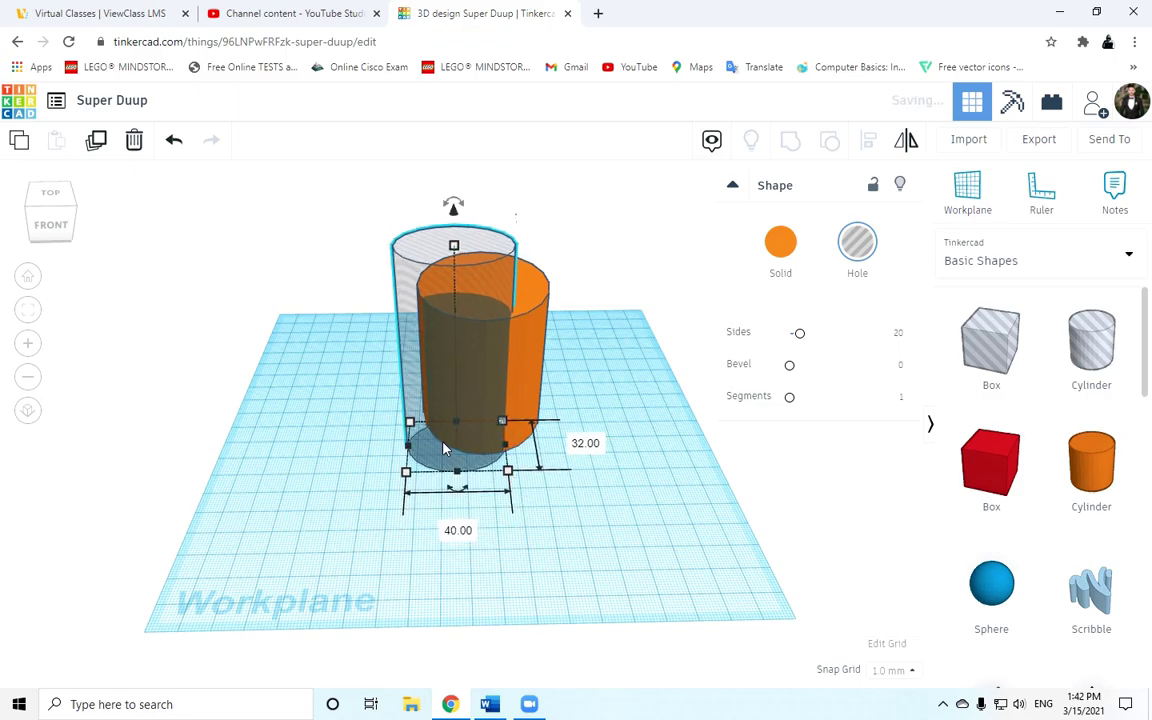
Position the hole inside the orange cylinder, raised 3 mm, and select both cylinders.
drag(445, 450, 471, 412)
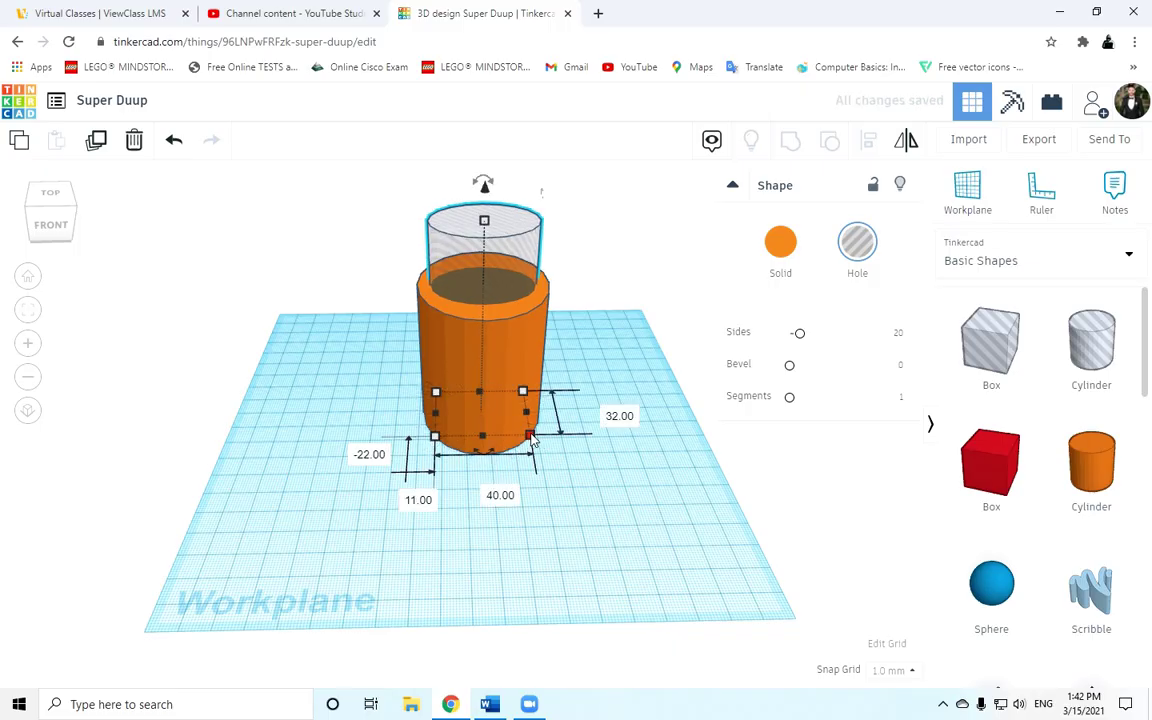
drag(533, 445, 537, 454)
mouse_move(507, 361)
mouse_down()
mouse_move(509, 352)
mouse_move(507, 381)
mouse_up()
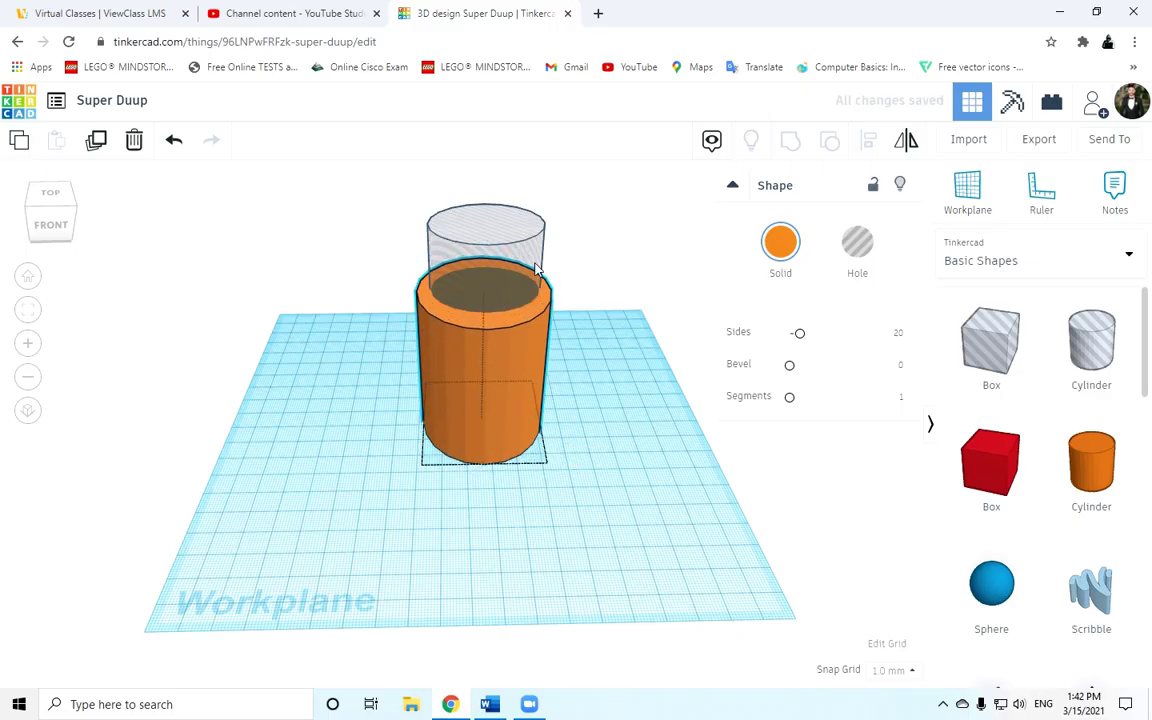
drag(465, 232, 520, 253)
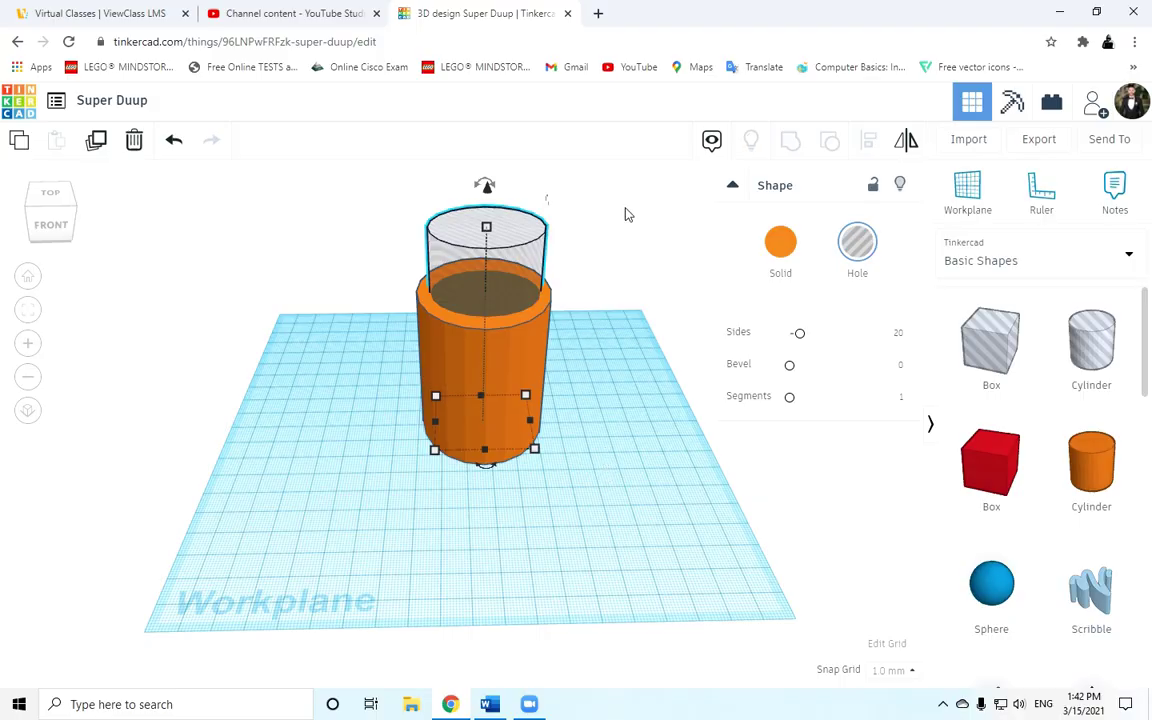
drag(625, 212, 365, 542)
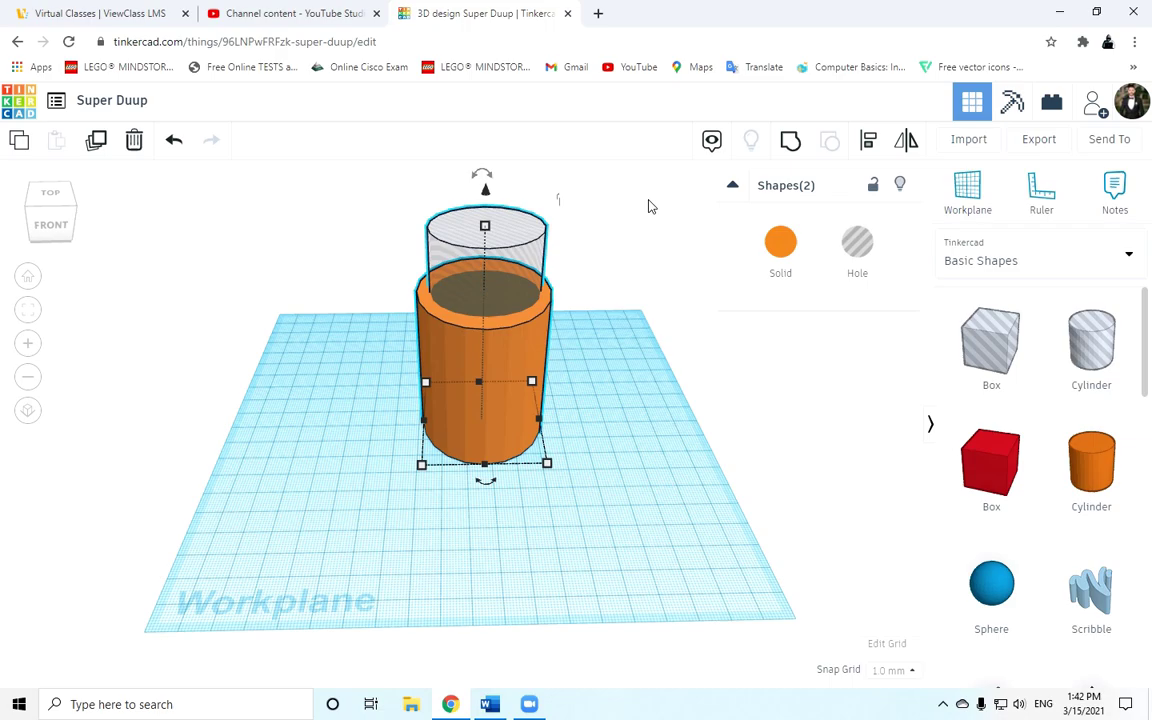
Centre-align the hole and orange cylinders along one axis, then view them from the top.
drag(646, 197, 293, 528)
click(868, 146)
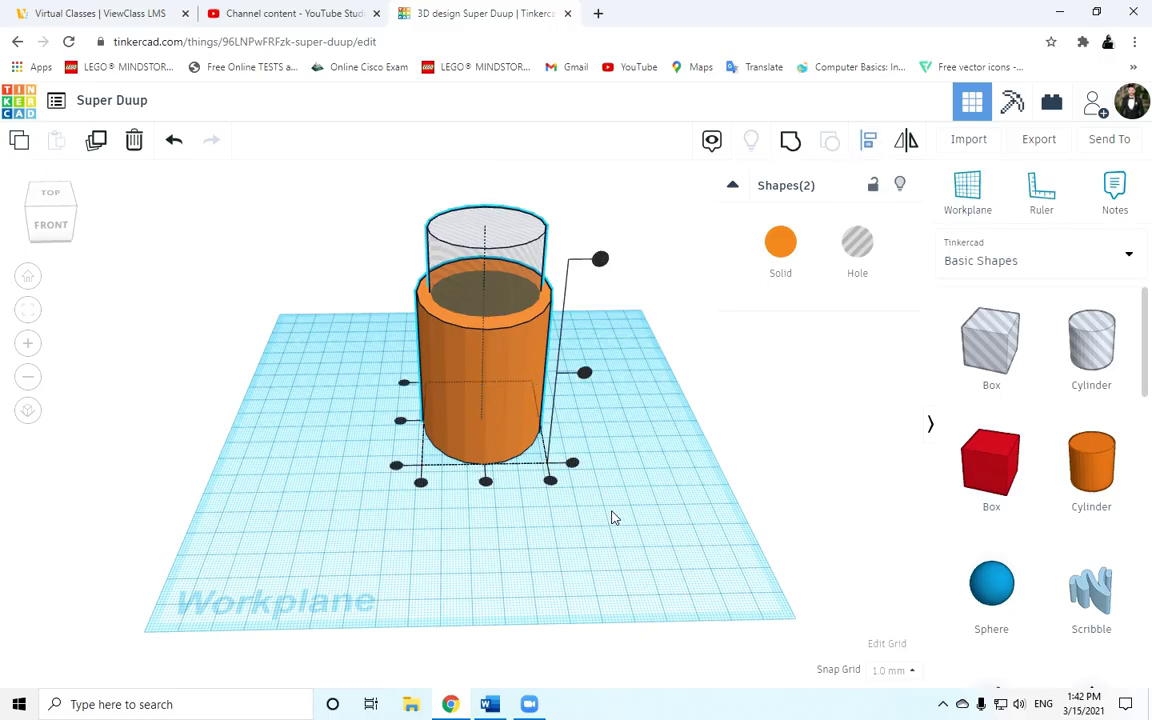
right_drag(663, 429, 661, 395)
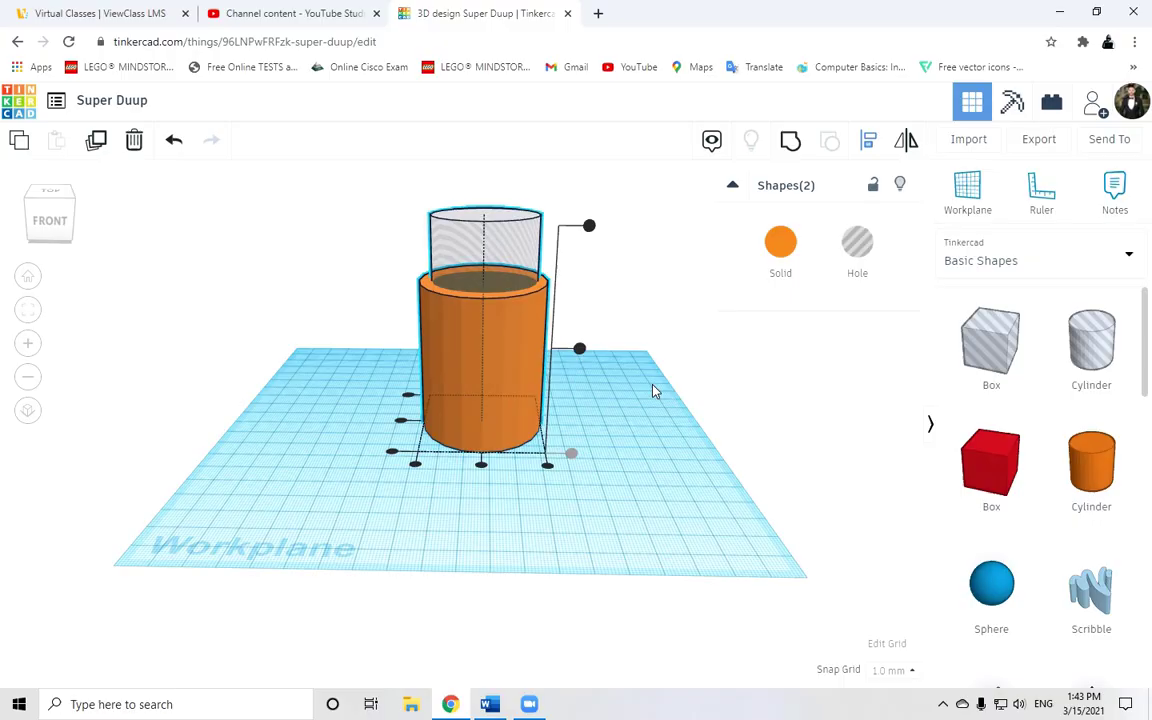
right_drag(622, 444, 645, 443)
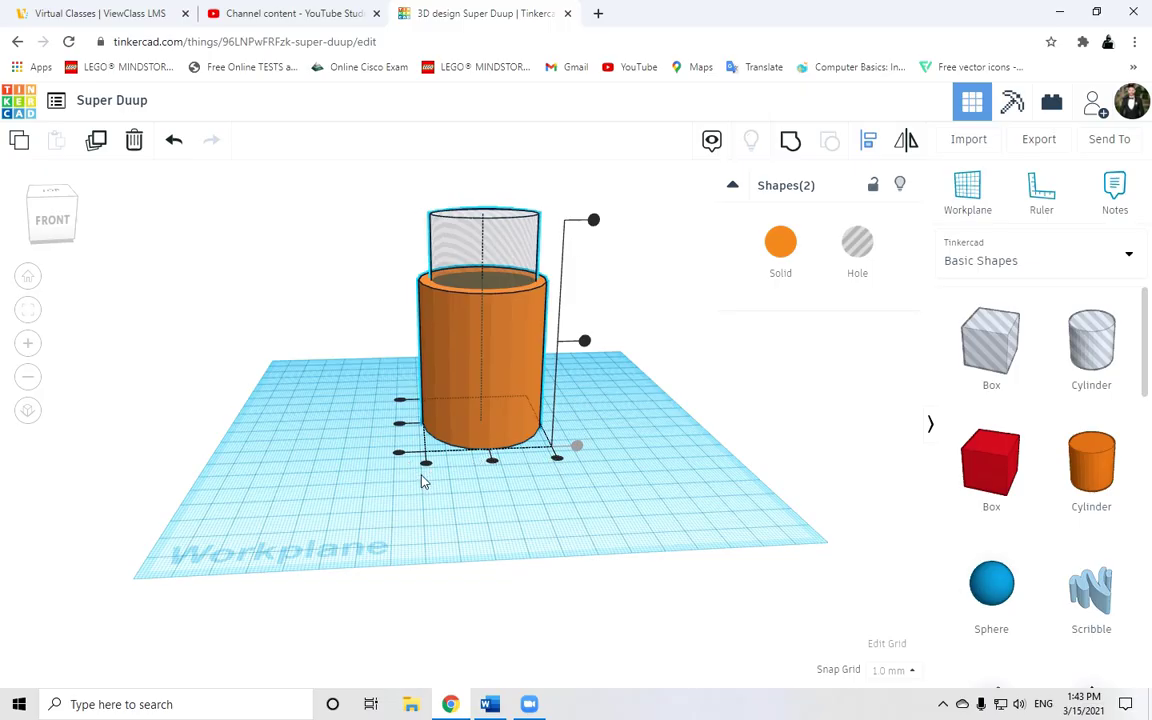
right_drag(421, 481, 488, 478)
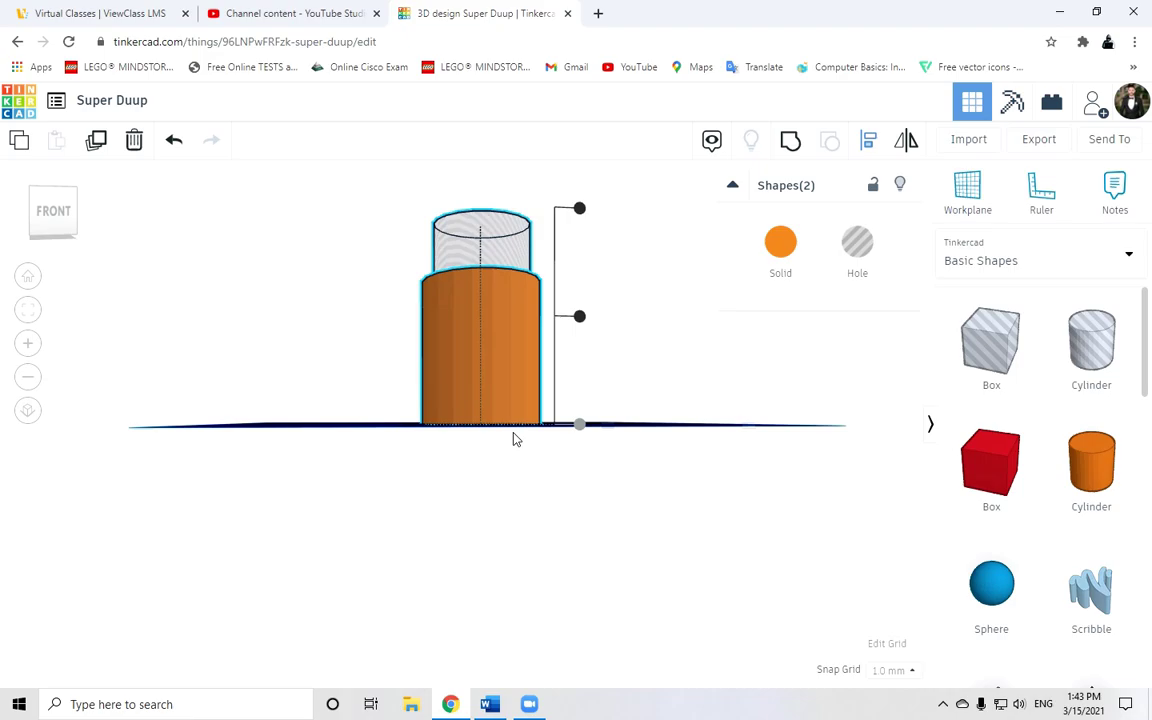
right_drag(659, 399, 669, 459)
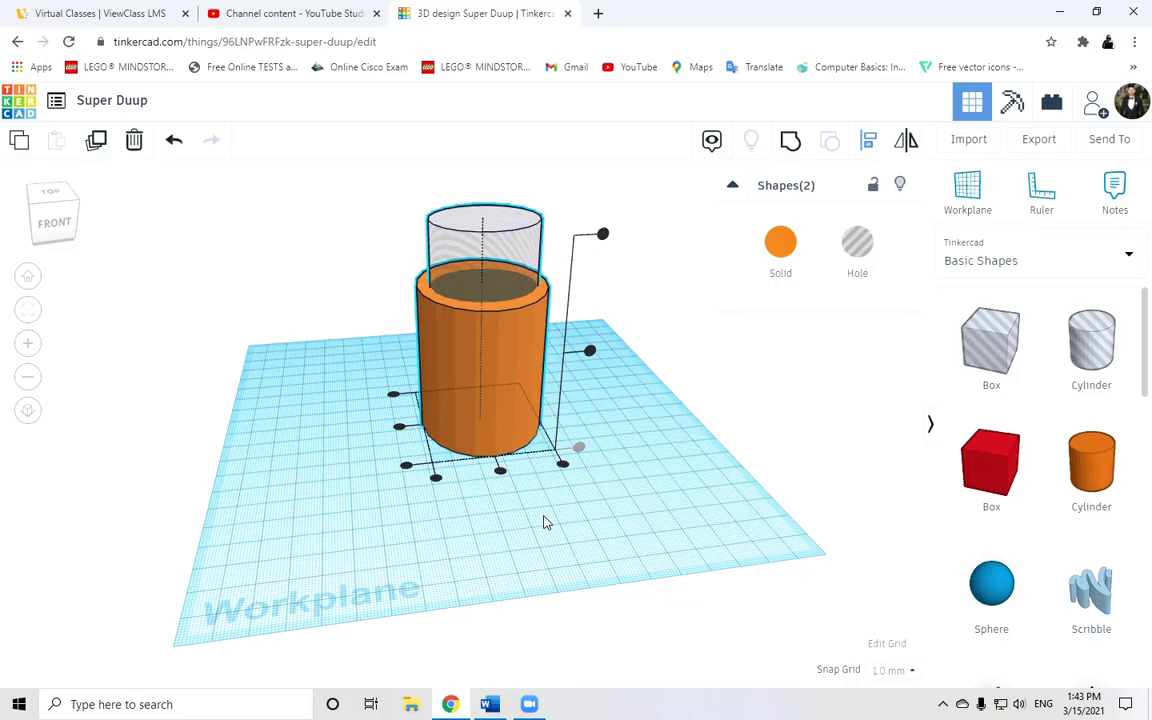
click(501, 472)
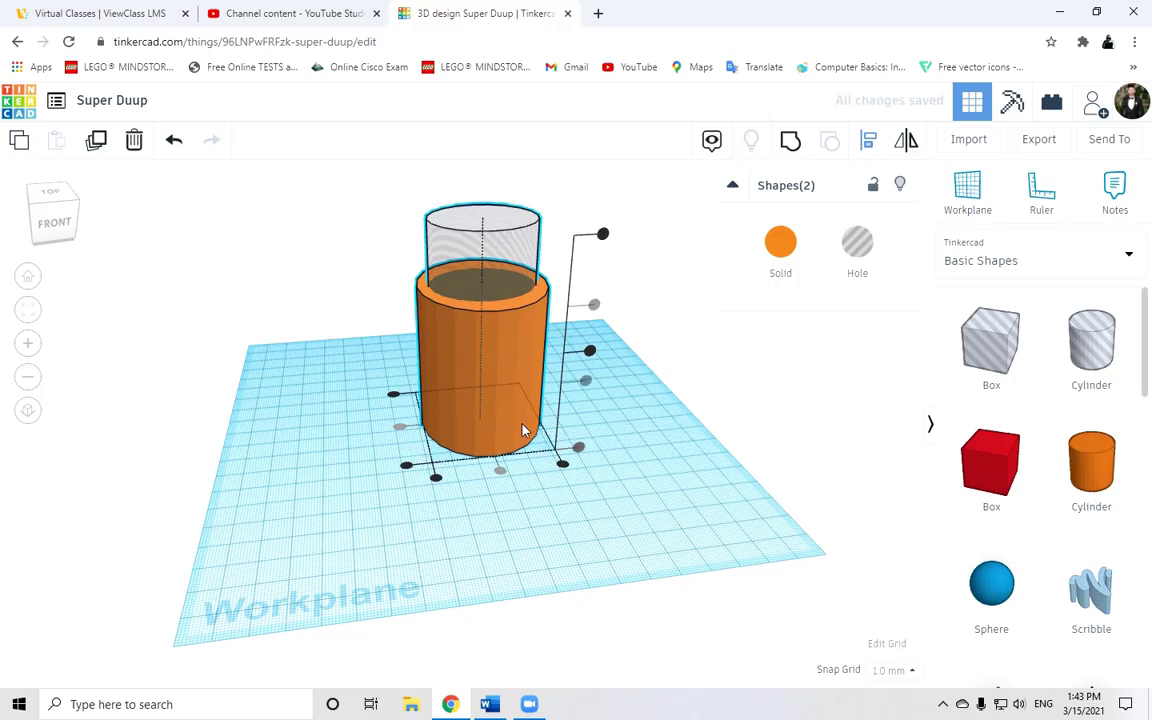
right_drag(687, 514, 339, 468)
click(50, 206)
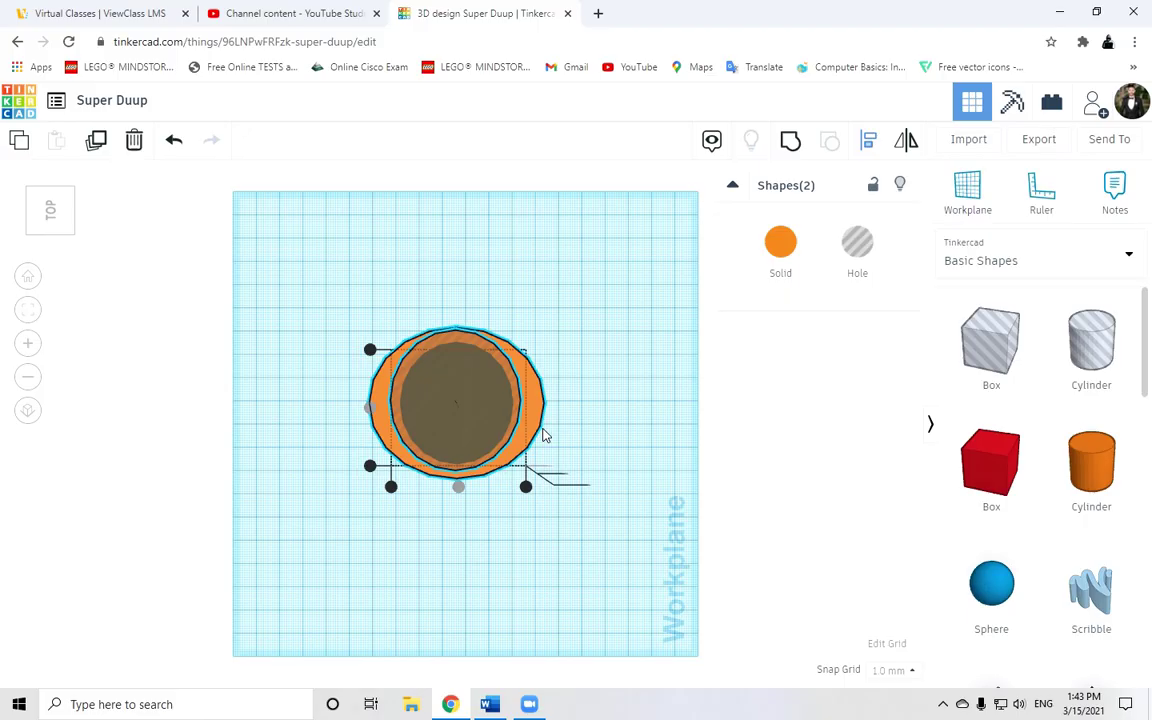
Select the inner cylinder and stretch its footprint to about 57 by 58 mm.
click(484, 383)
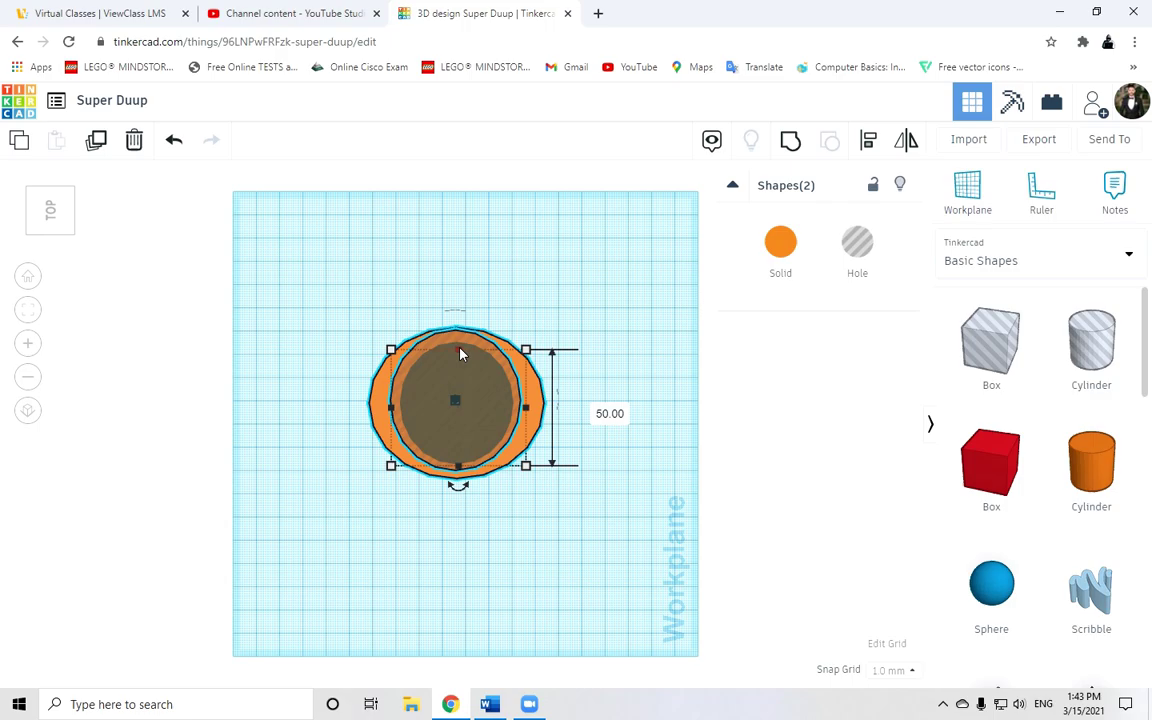
mouse_move(462, 352)
mouse_down()
mouse_move(458, 368)
mouse_move(458, 324)
mouse_move(458, 336)
mouse_up()
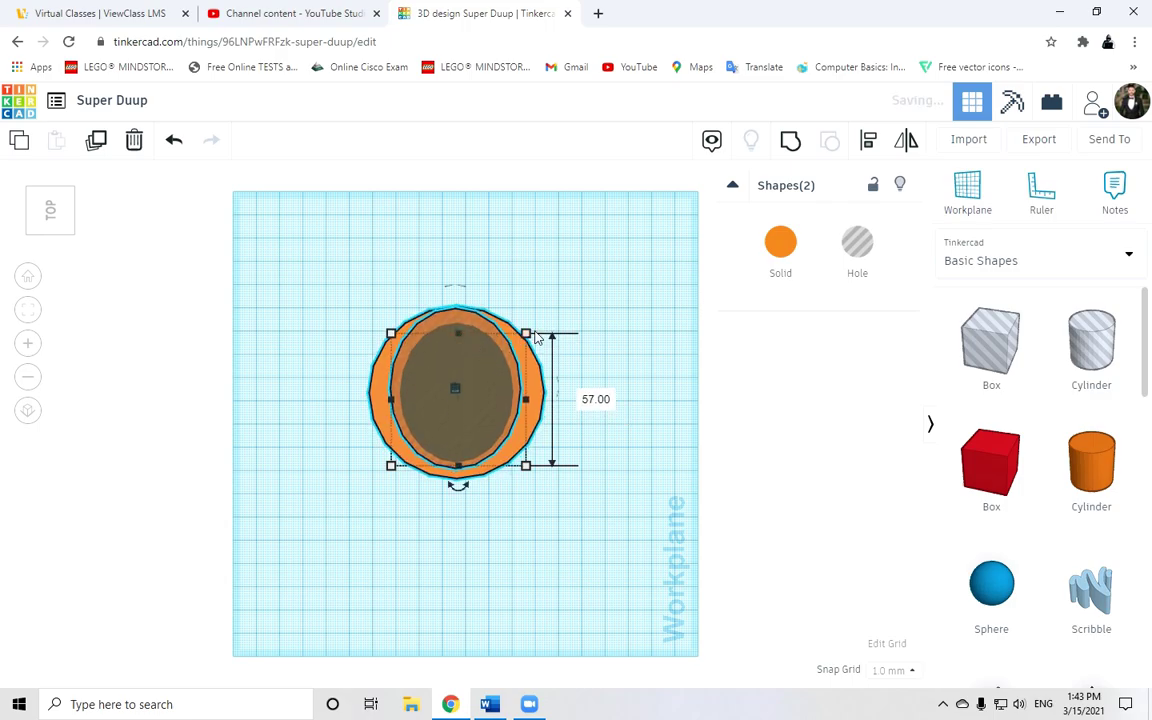
mouse_move(535, 338)
mouse_down()
mouse_move(528, 323)
mouse_move(526, 333)
mouse_up()
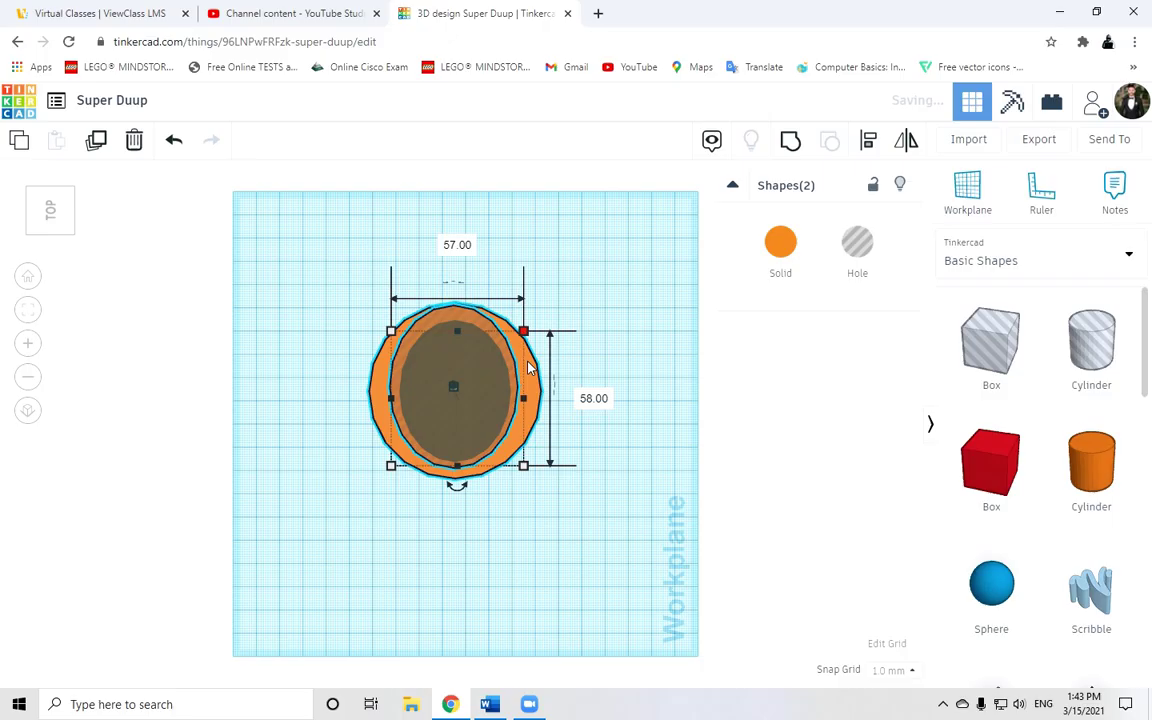
mouse_move(455, 470)
mouse_down()
mouse_move(455, 437)
mouse_move(457, 450)
mouse_up()
click(540, 473)
right_drag(540, 473, 557, 375)
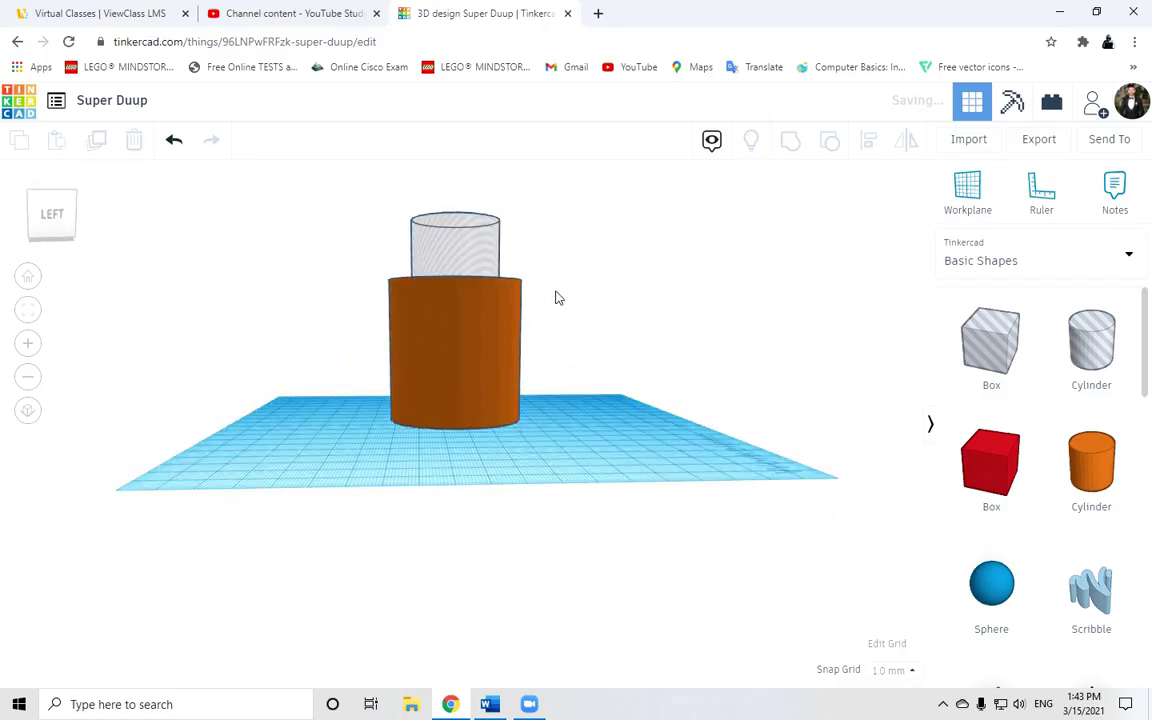
right_drag(558, 298, 535, 401)
In top view, resize the hole cylinder's footprint to 41 by 36 mm.
click(445, 306)
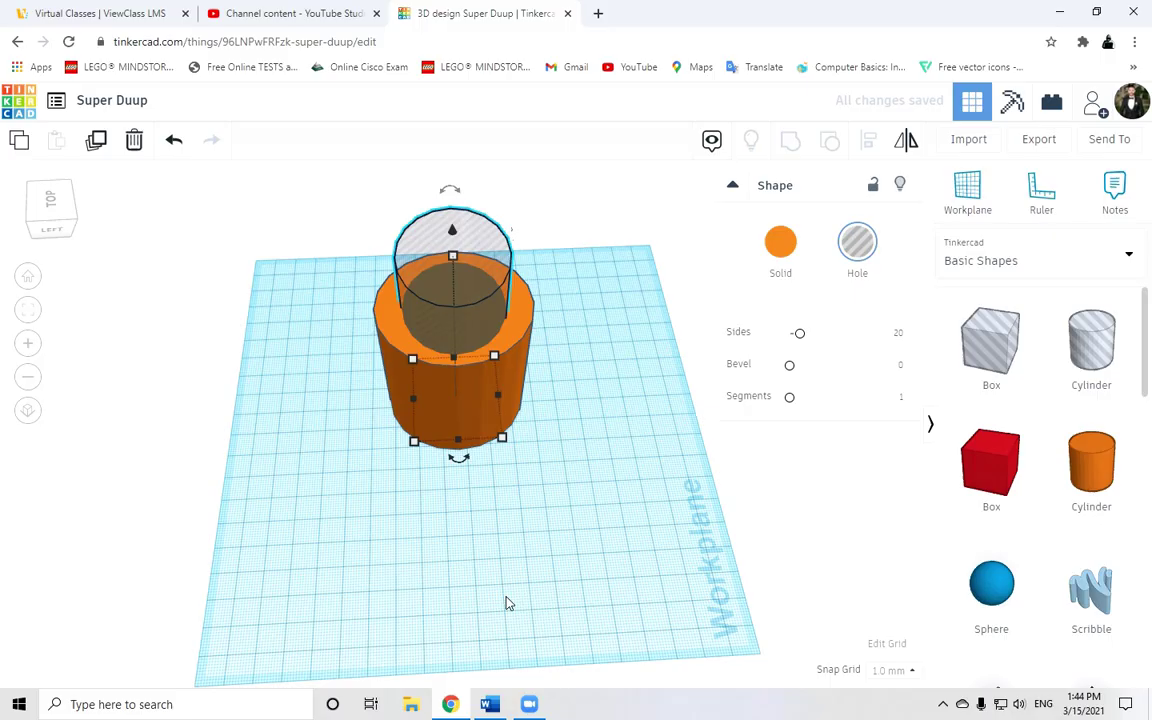
drag(492, 362, 496, 370)
right_drag(583, 374, 648, 519)
click(52, 210)
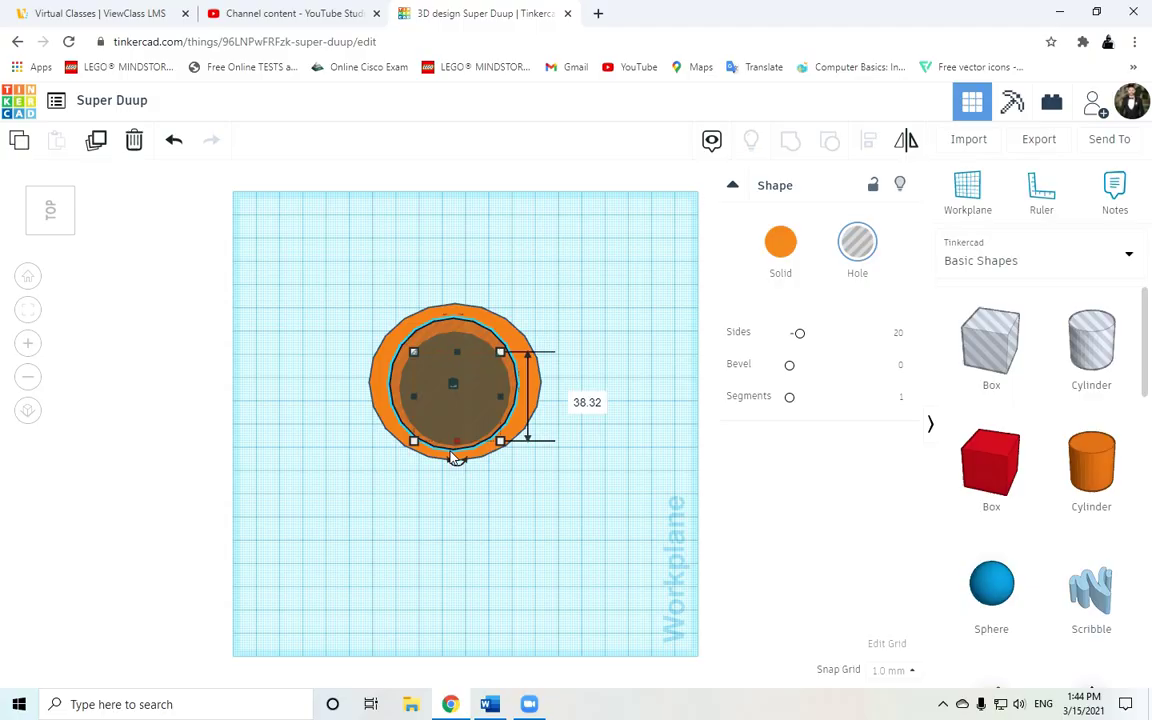
mouse_move(414, 447)
mouse_down()
mouse_move(411, 433)
mouse_move(412, 446)
mouse_up()
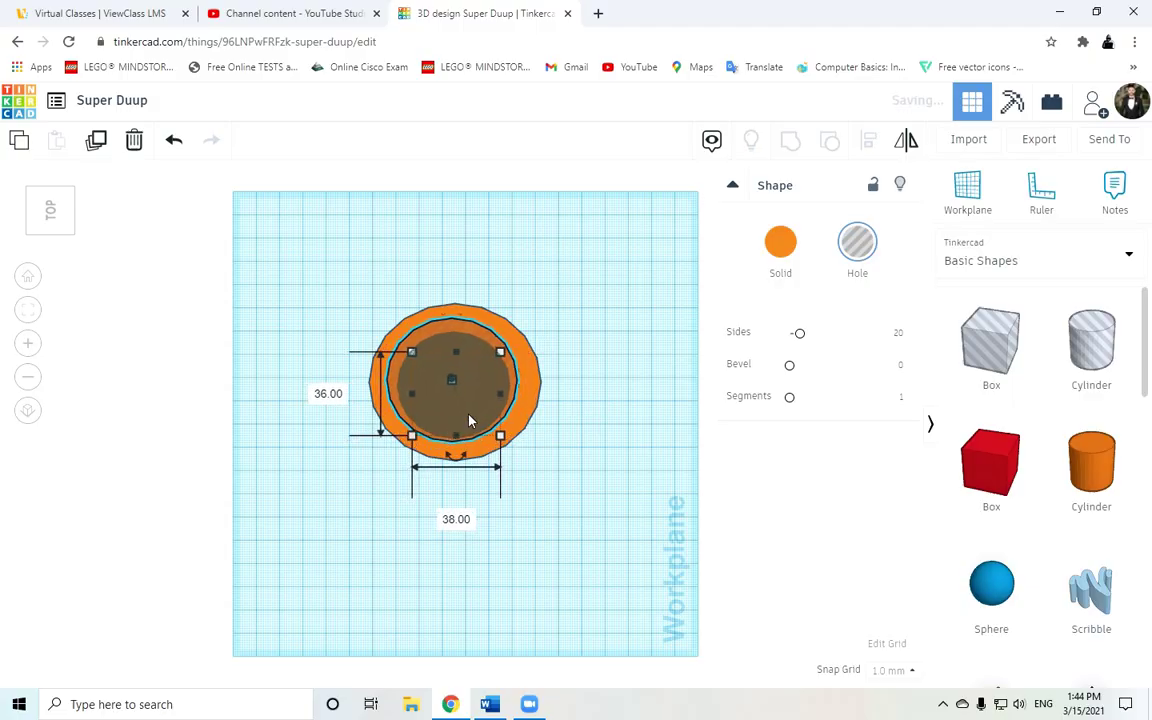
drag(497, 363, 509, 360)
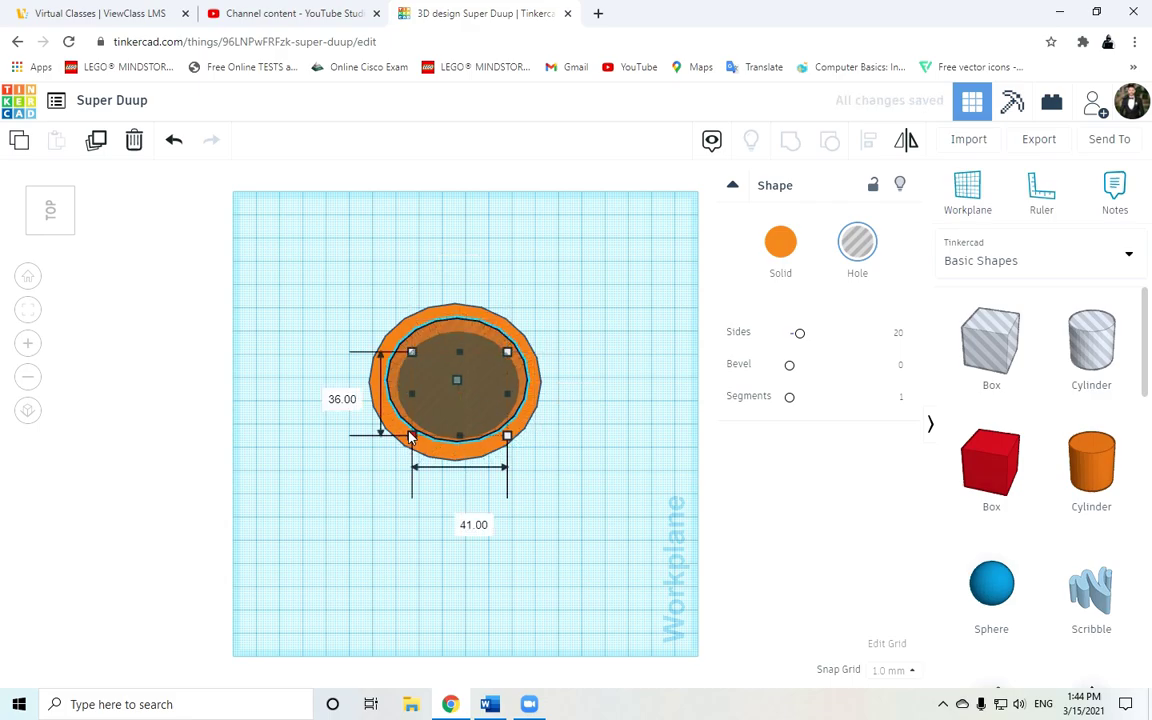
click(176, 309)
Select both cylinders and centre the hole on the orange cylinder with Align.
drag(578, 271, 284, 421)
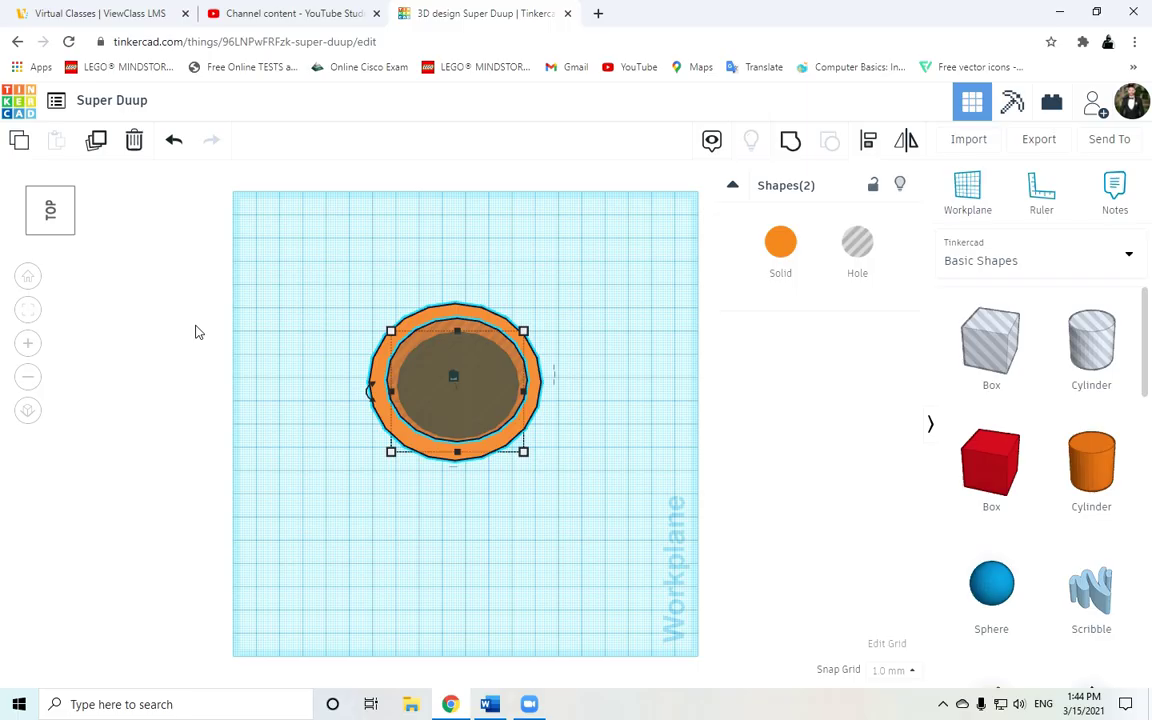
click(871, 150)
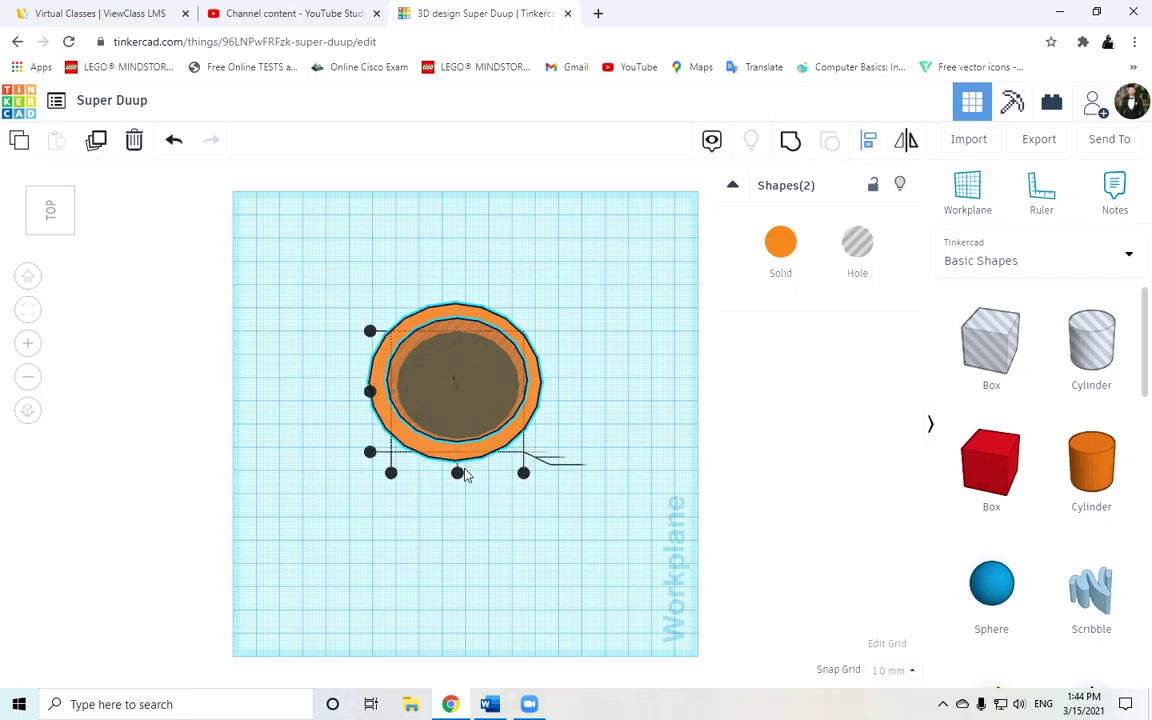
click(457, 474)
right_drag(496, 522, 545, 405)
click(489, 510)
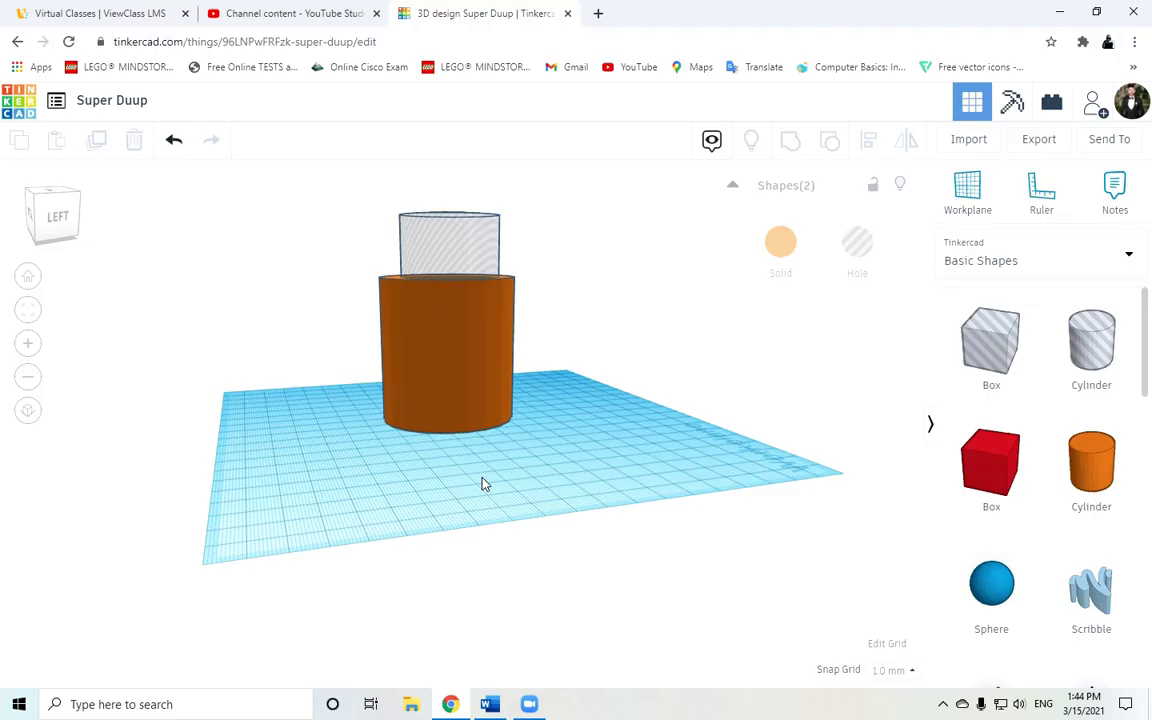
Reselect both cylinders and centre-align them along another axis.
right_drag(481, 481, 540, 430)
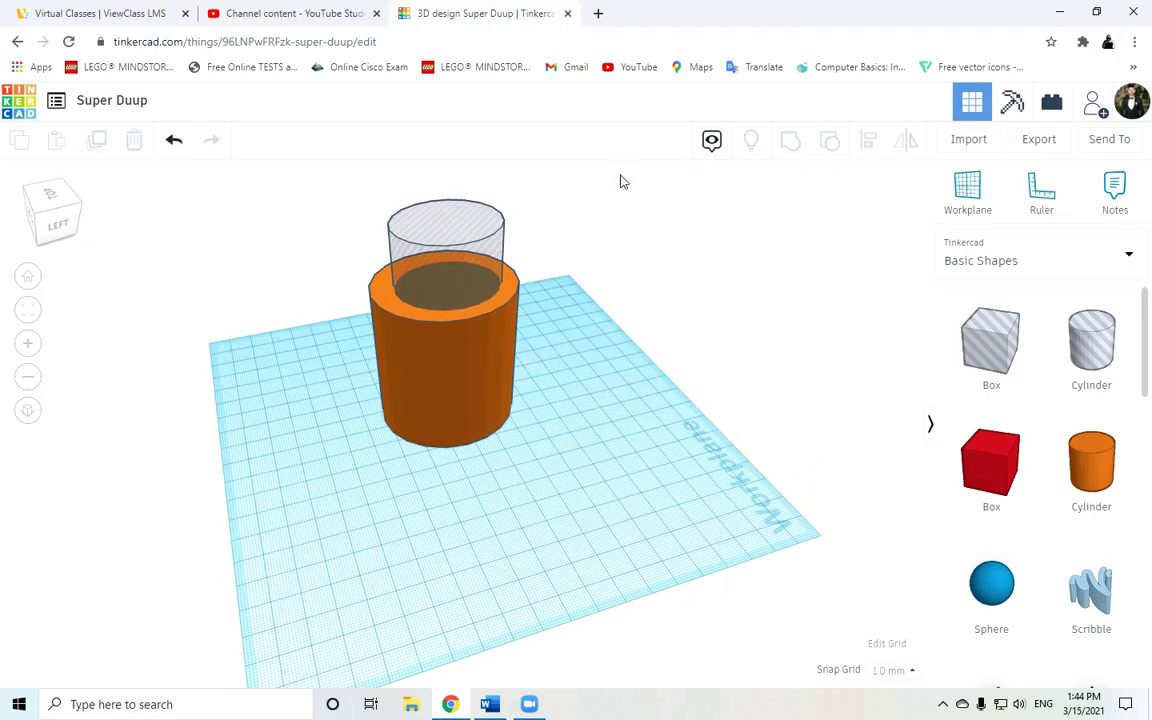
drag(612, 182, 291, 452)
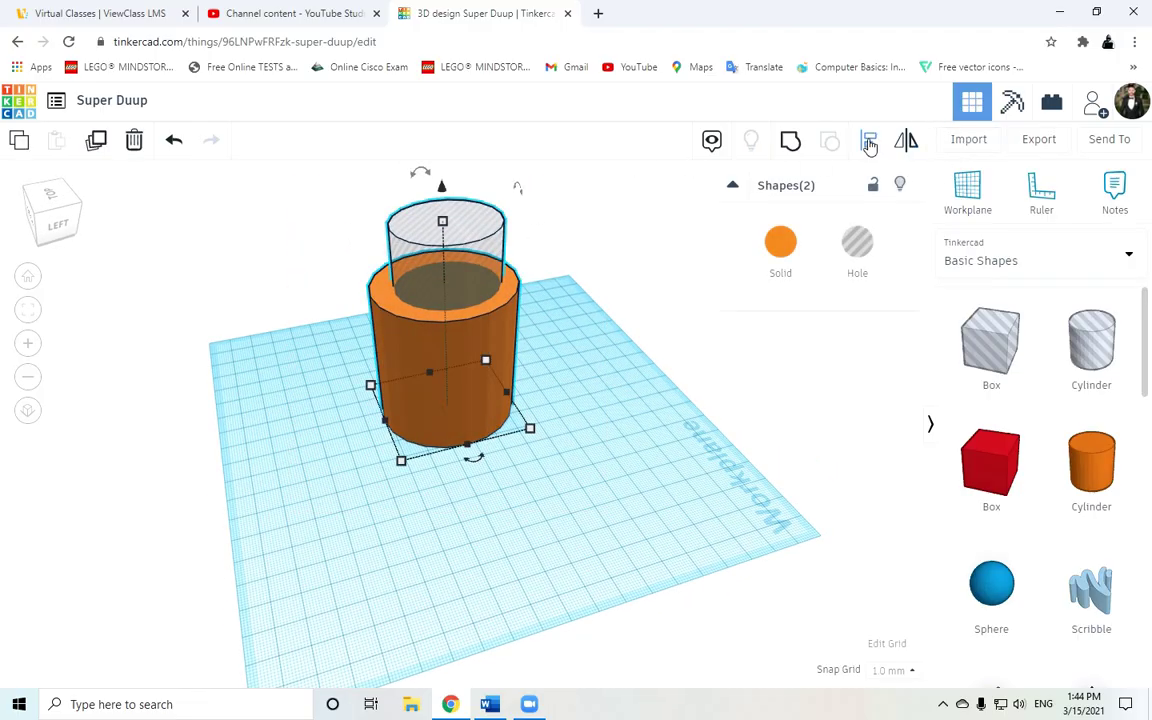
click(870, 143)
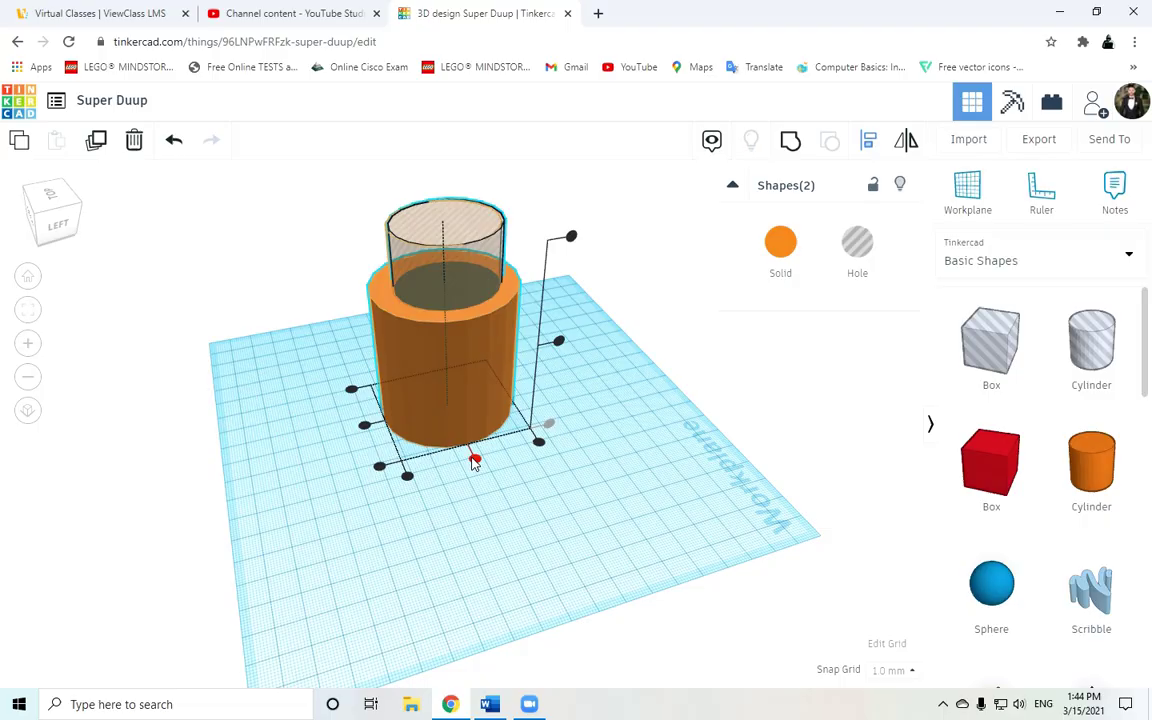
click(644, 566)
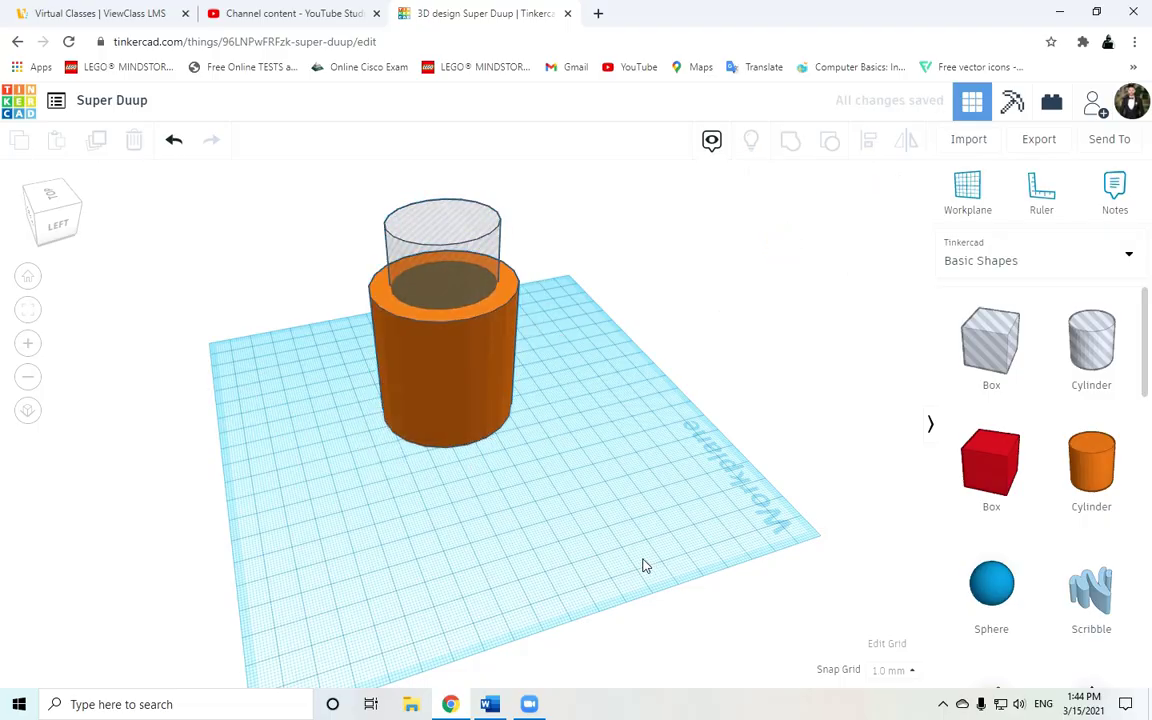
Place a blue torus (radius 7.5, tube 2.5) beside the orange cylinder.
right_drag(624, 473, 1000, 438)
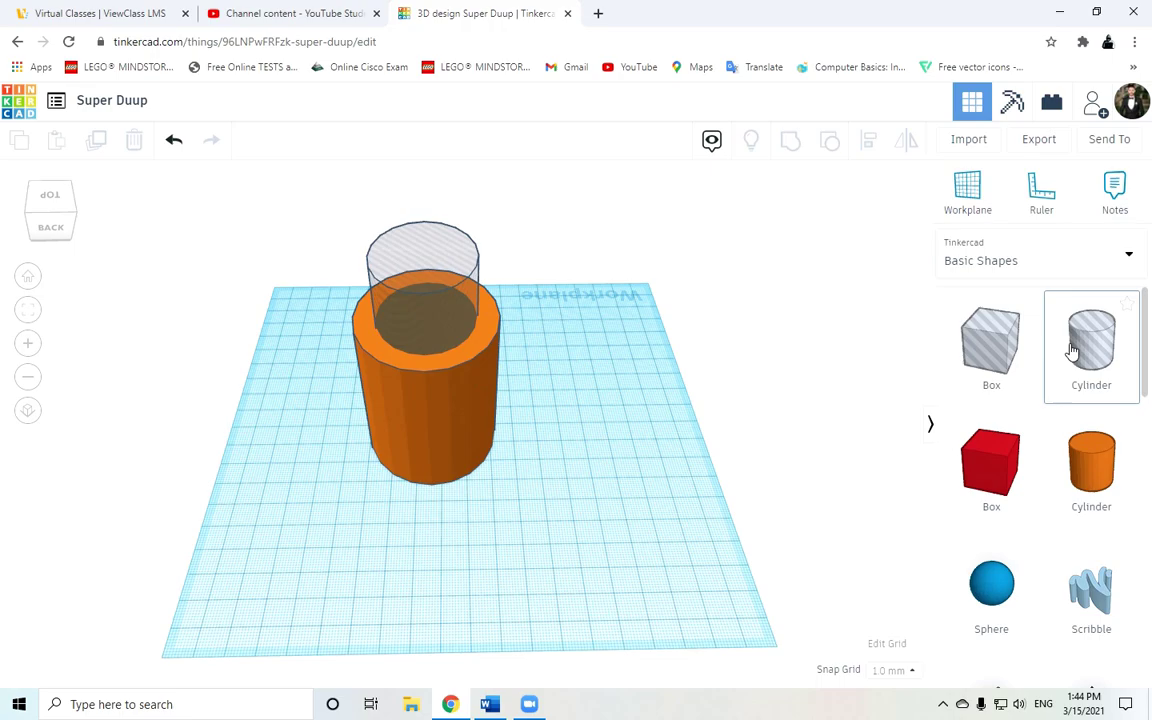
scroll(1062, 390, down, 6)
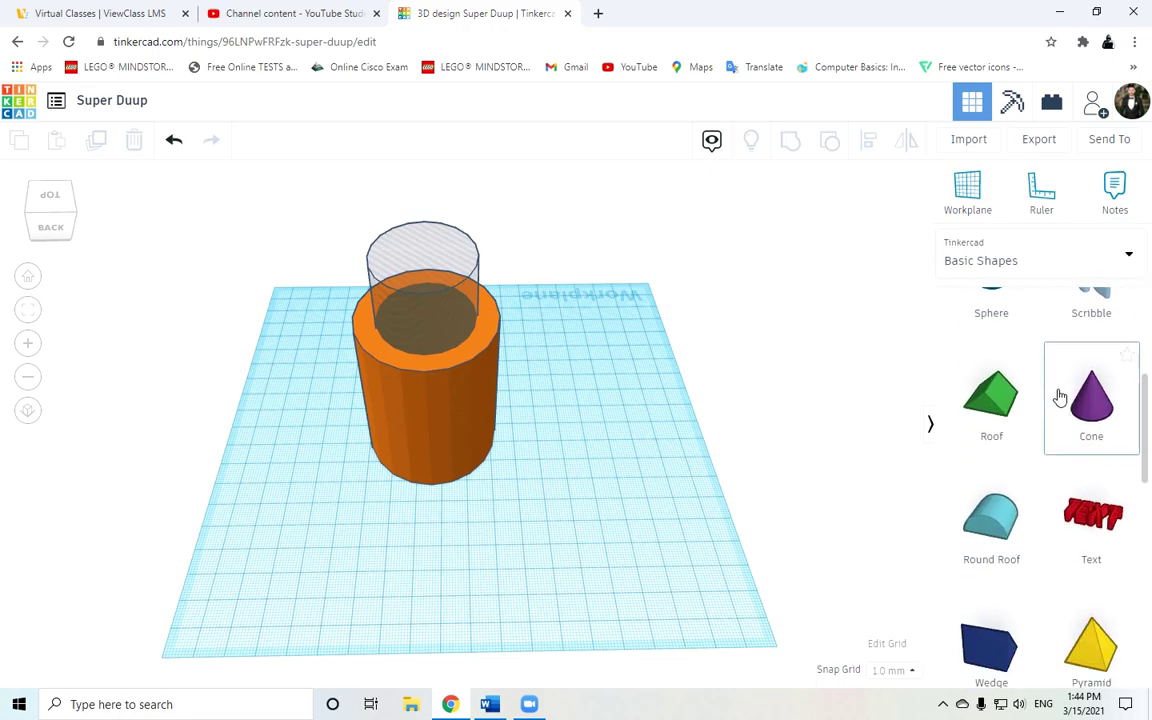
scroll(1061, 397, down, 2)
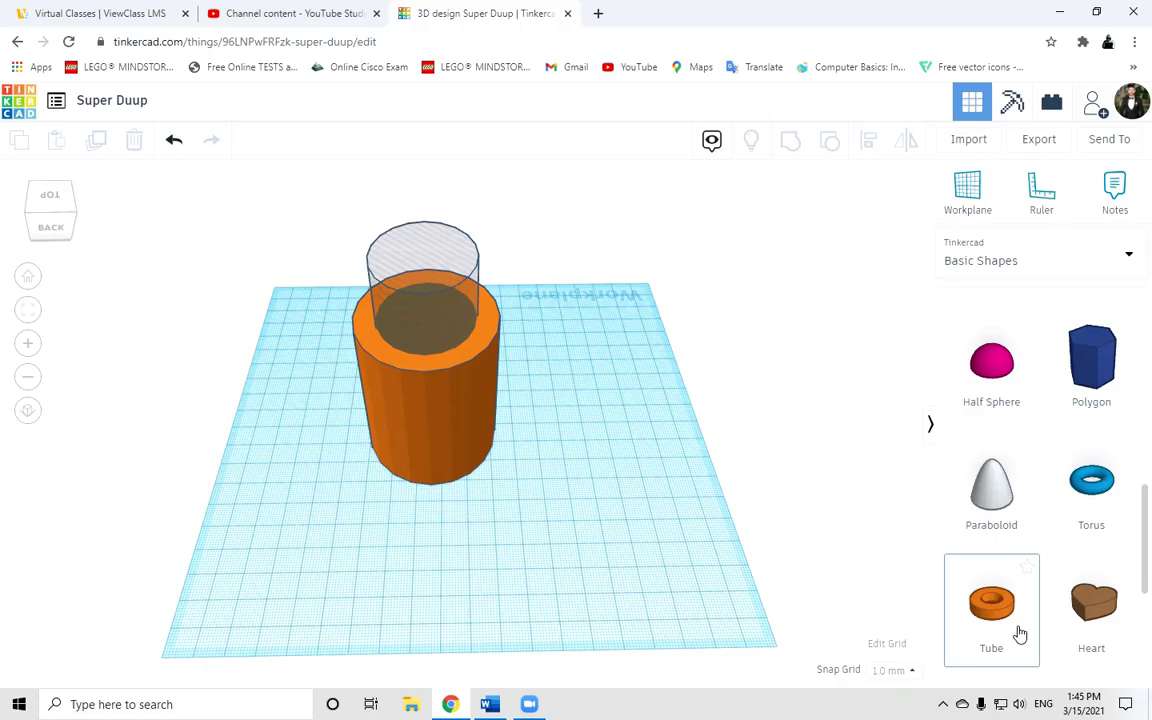
scroll(1020, 600, down, 1)
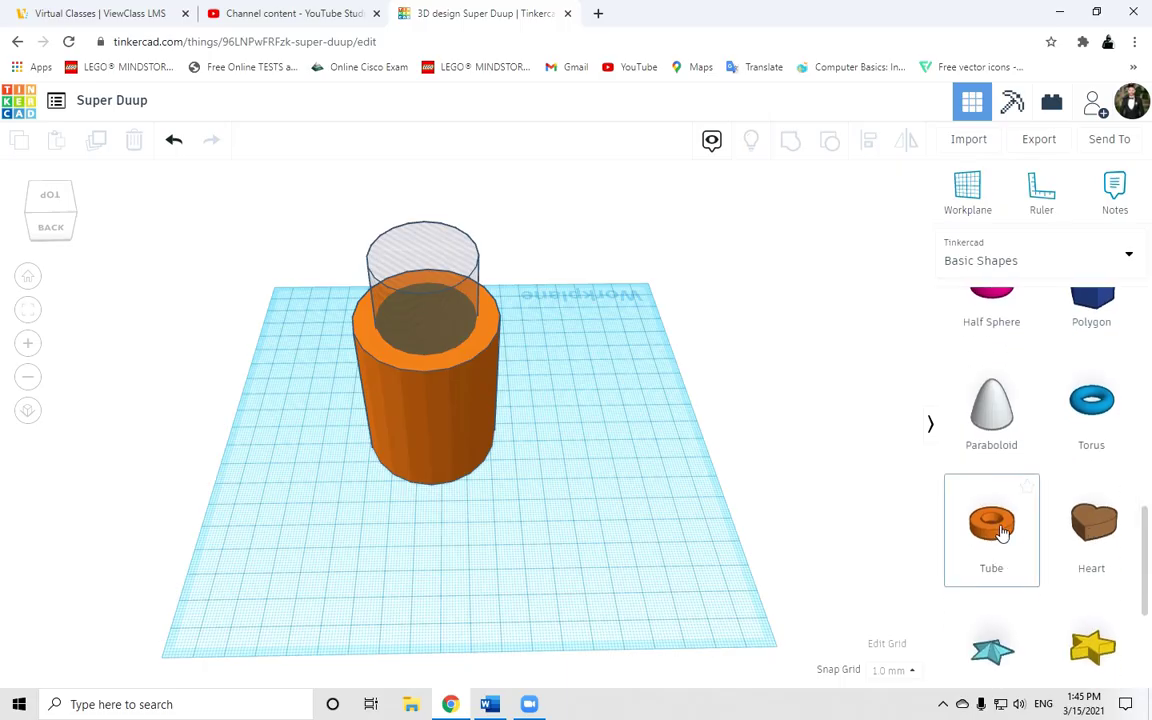
drag(1043, 440, 568, 490)
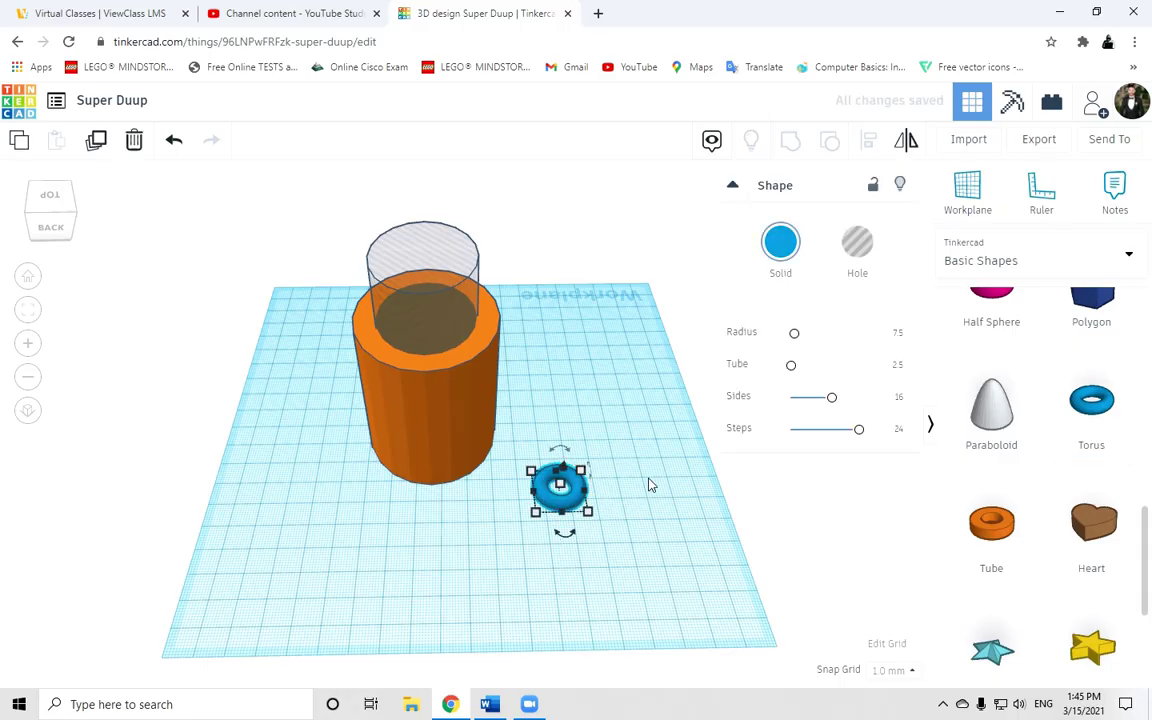
Rotate the torus 90° so it stands upright.
click(613, 560)
right_drag(530, 589, 492, 500)
click(490, 472)
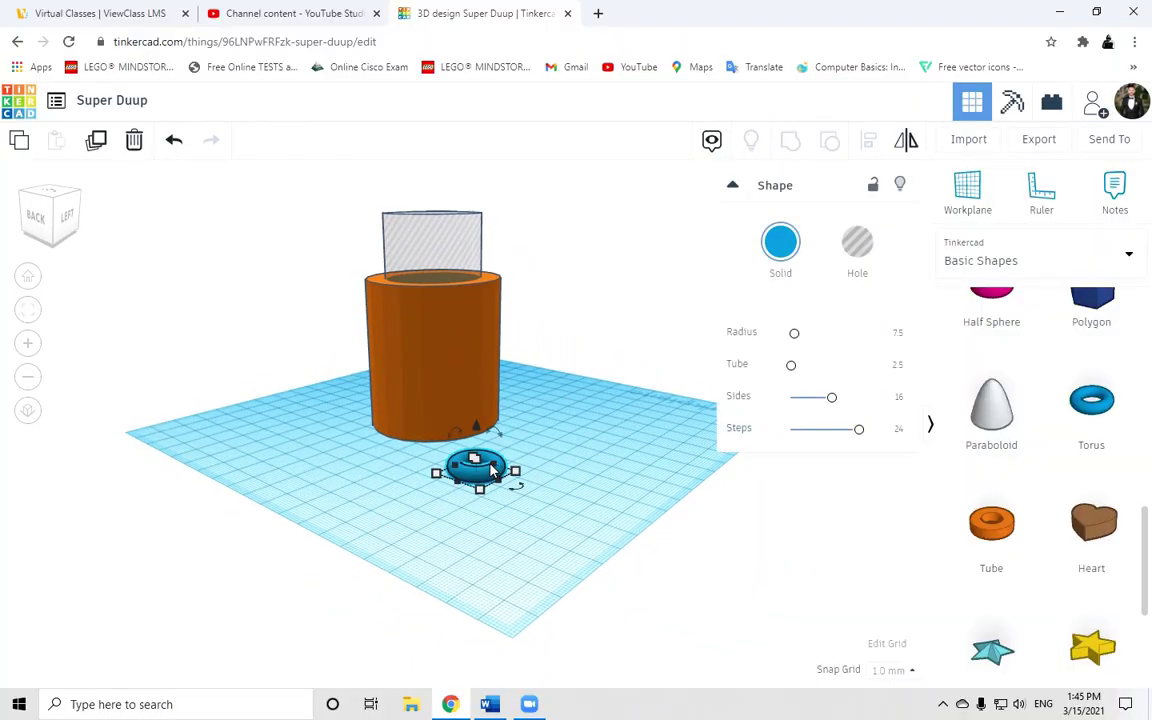
drag(457, 437, 571, 501)
right_drag(571, 501, 406, 464)
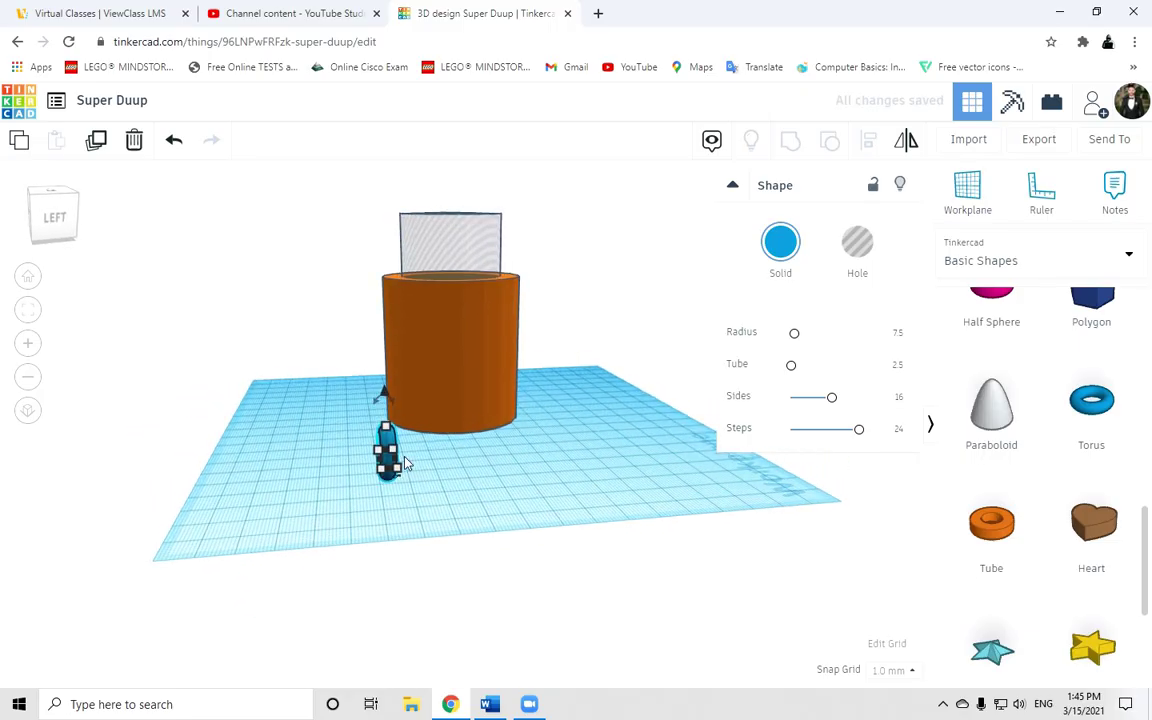
Stretch the torus taller, widen it slightly and move it next to the mug.
drag(385, 430, 385, 395)
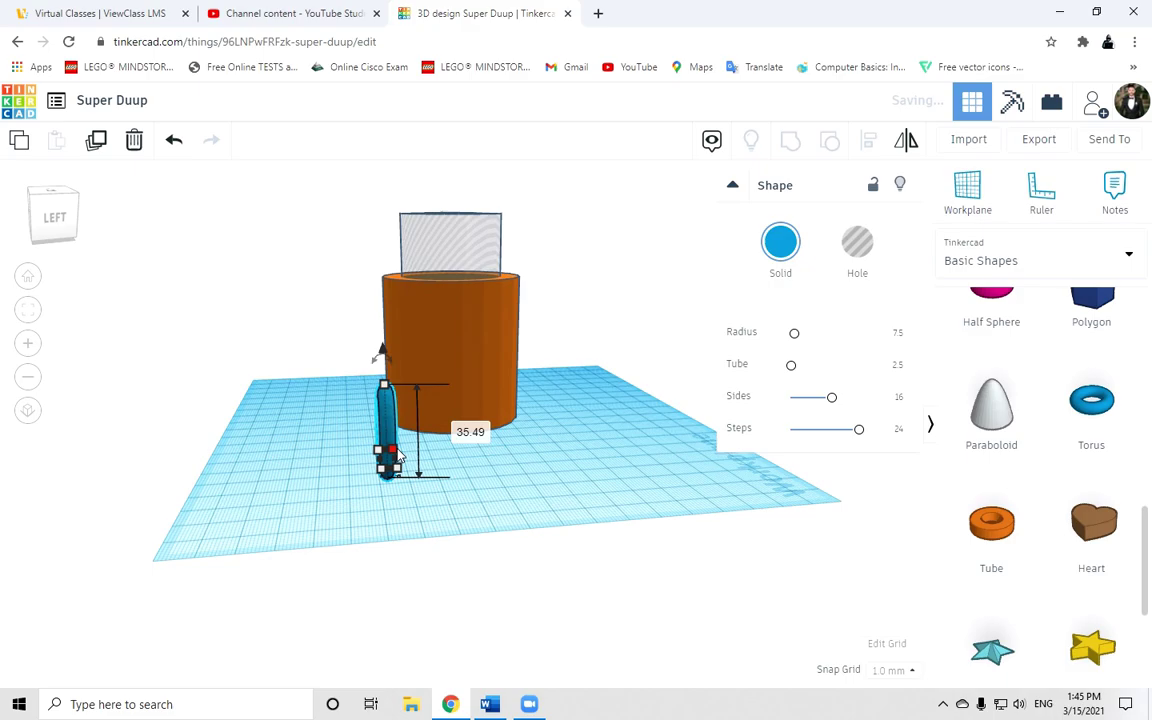
drag(397, 453, 405, 452)
right_drag(397, 470, 492, 460)
drag(492, 462, 497, 407)
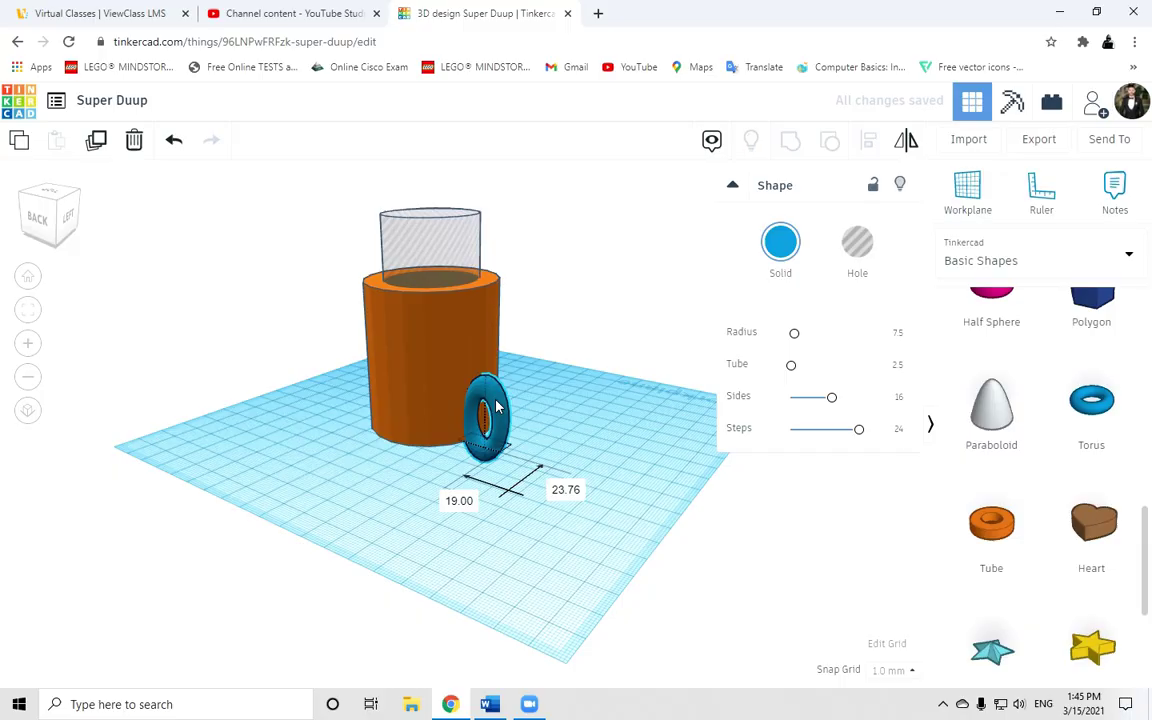
Make the torus handle taller and narrow it to 16, checking from several angles.
right_drag(529, 534, 617, 496)
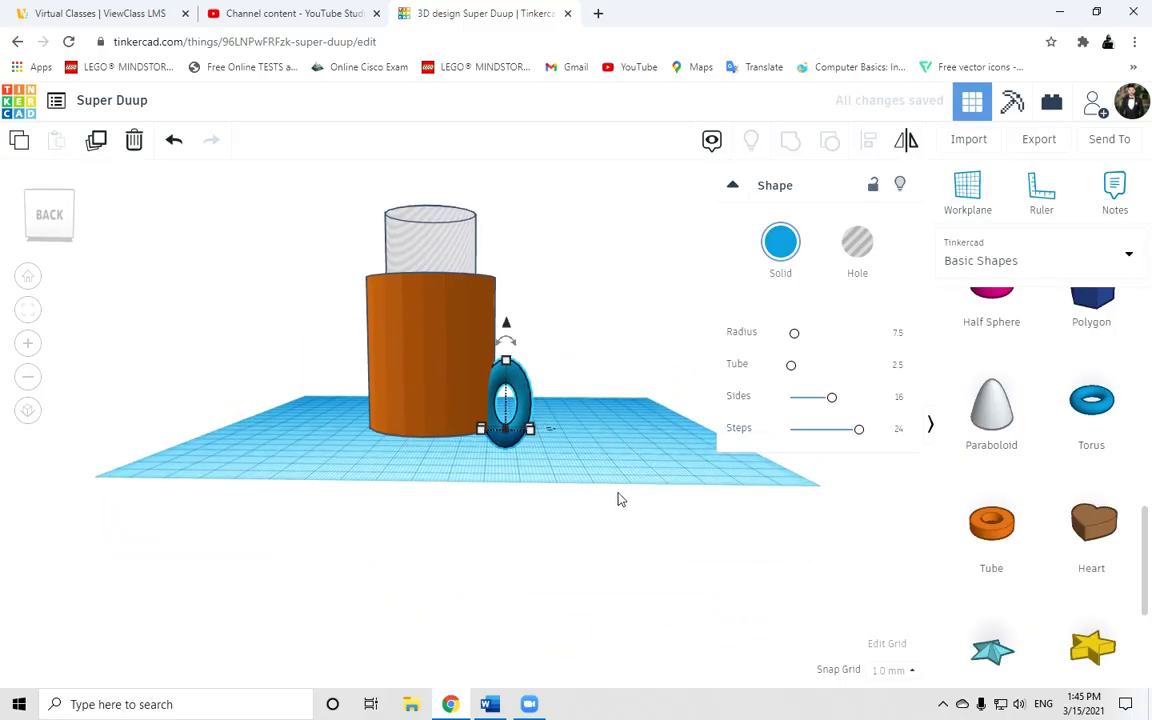
mouse_move(506, 345)
mouse_down()
mouse_move(507, 296)
mouse_move(507, 320)
mouse_up()
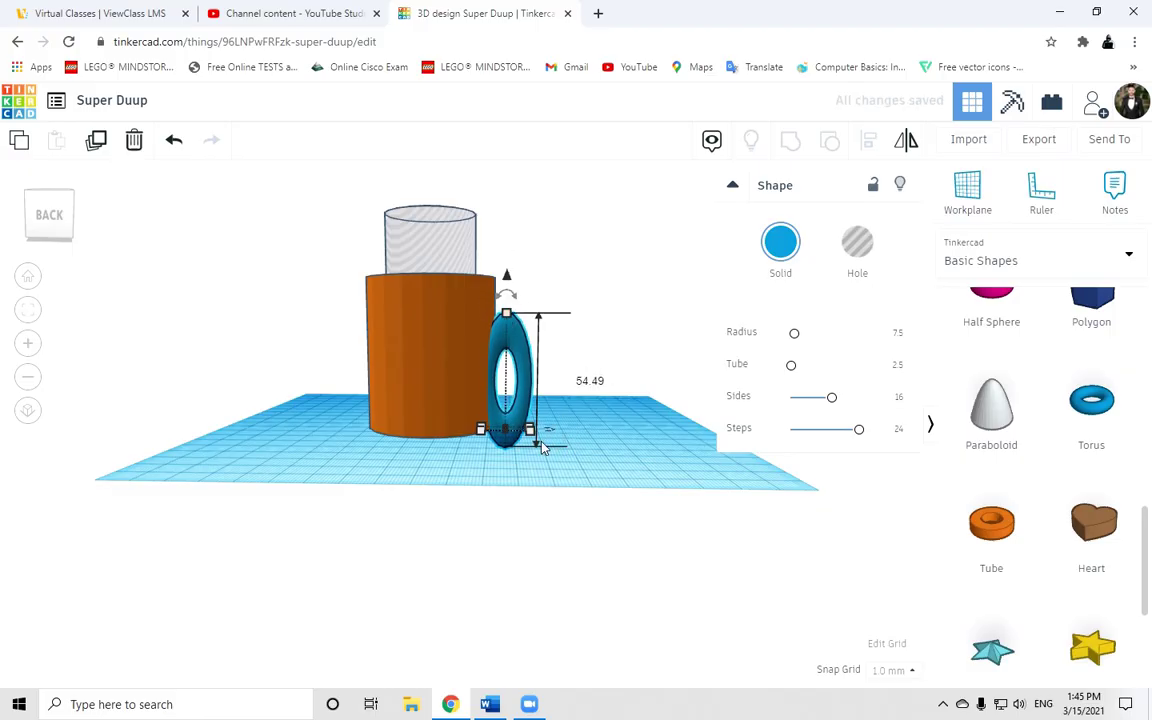
right_drag(609, 445, 363, 540)
click(445, 455)
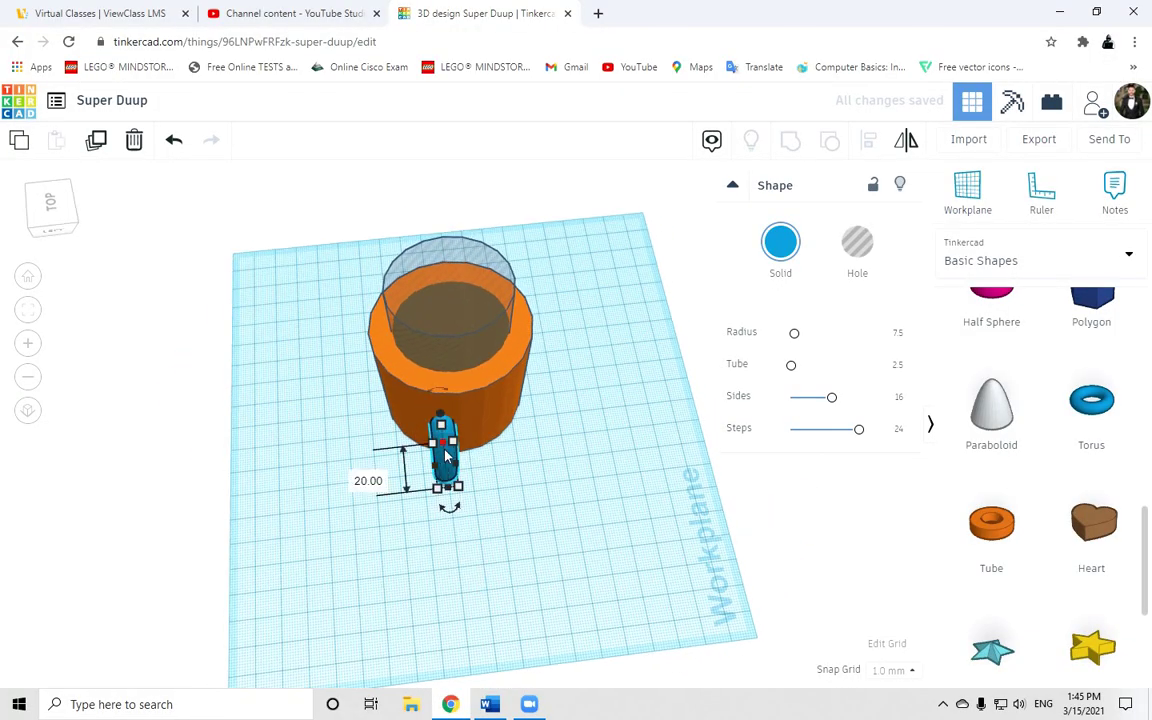
drag(455, 449, 500, 485)
right_drag(500, 485, 800, 428)
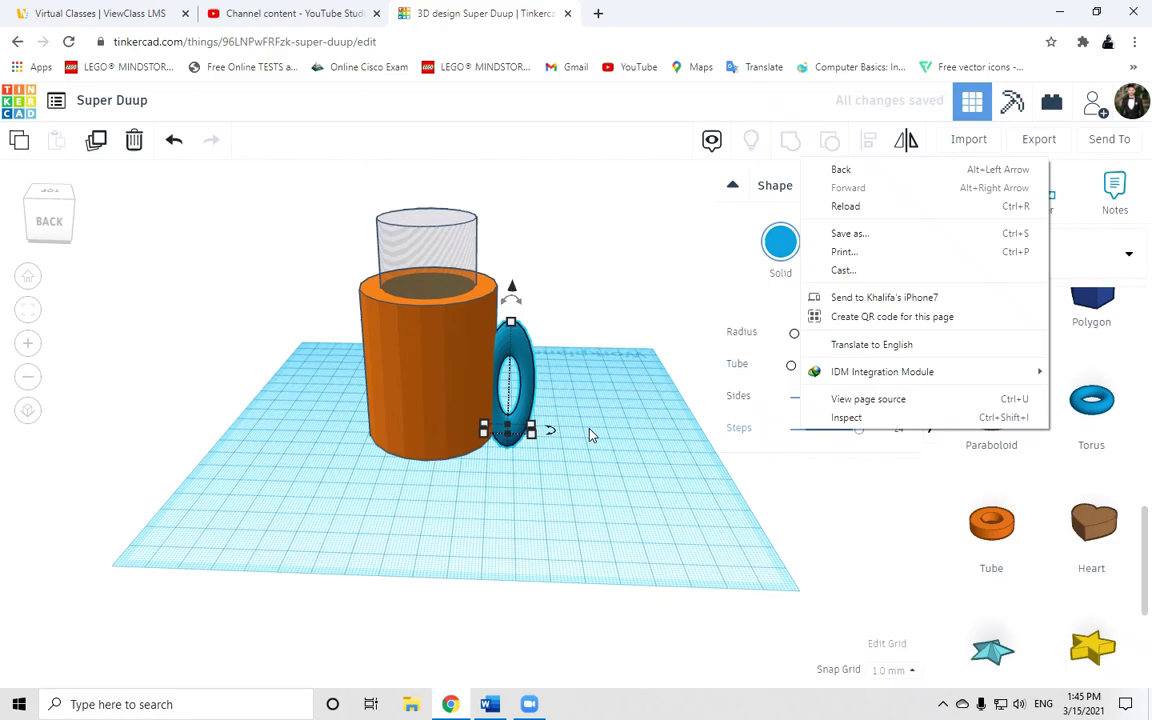
Lift the torus handle off the workplane against the mug's side, then select the hole cylinder.
click(604, 483)
right_drag(604, 483, 565, 438)
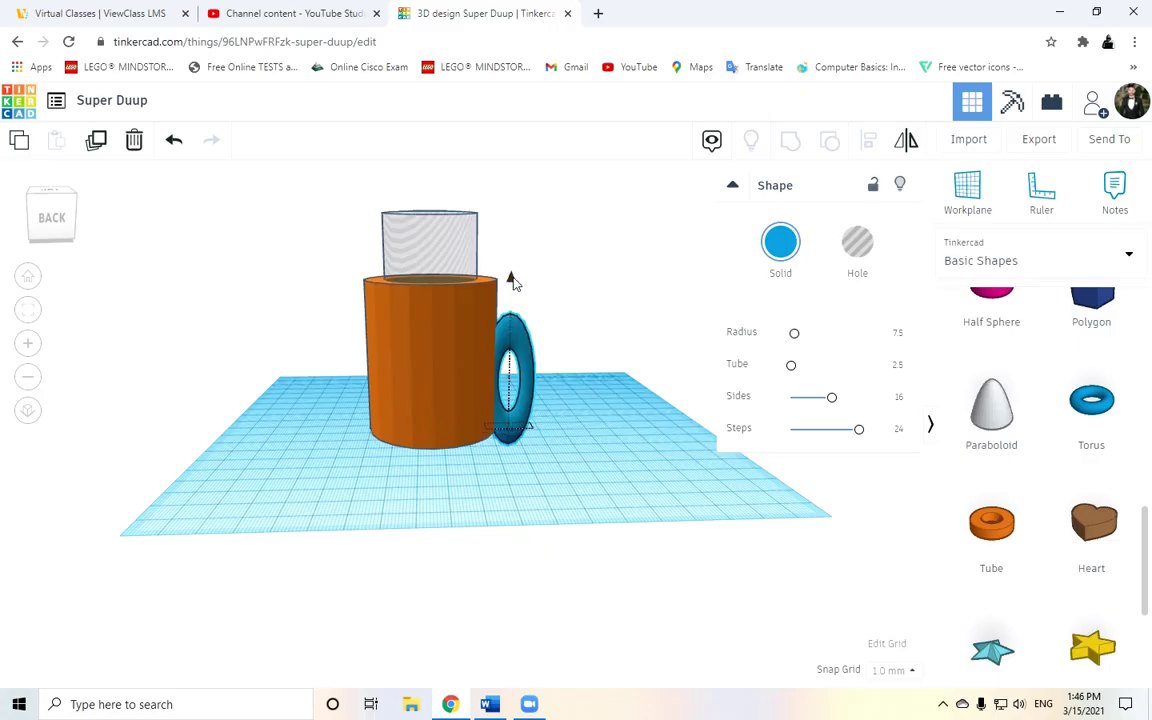
drag(511, 282, 502, 248)
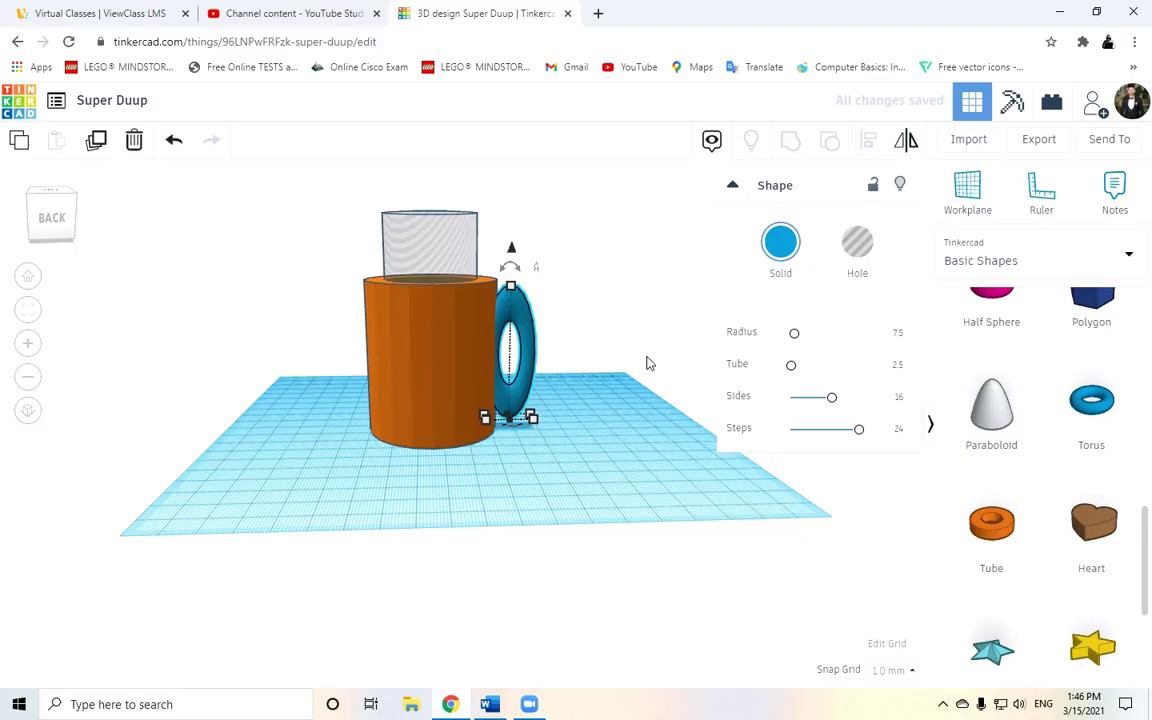
right_drag(646, 362, 478, 279)
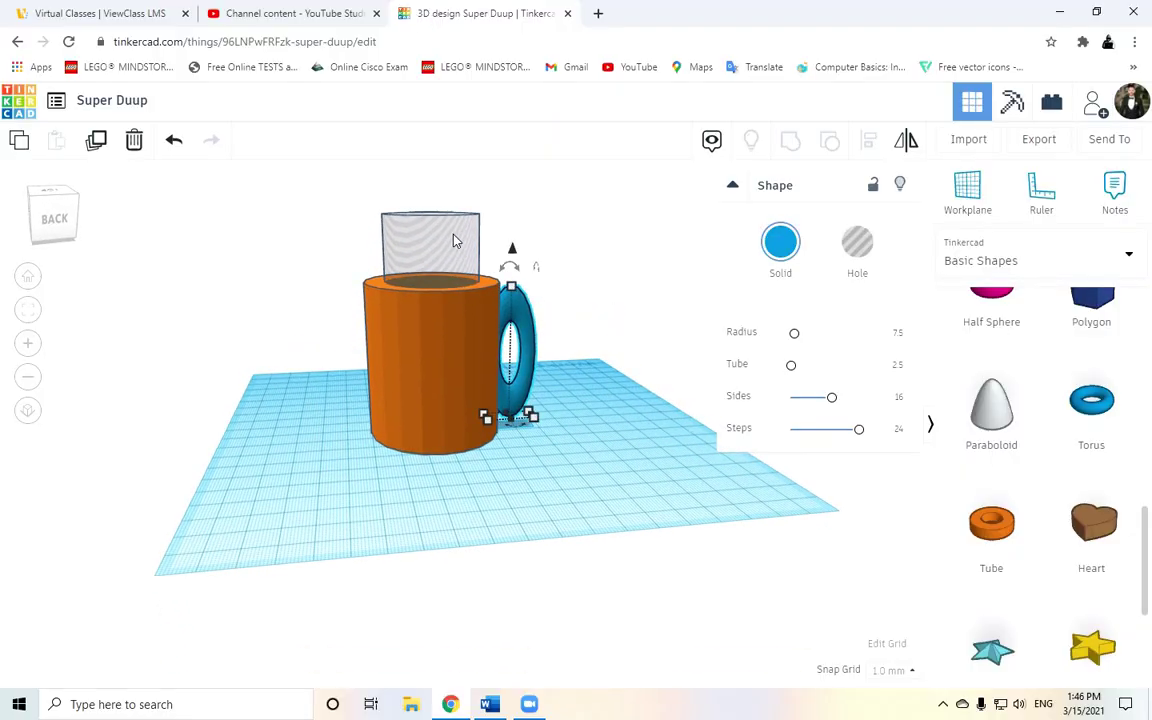
click(437, 253)
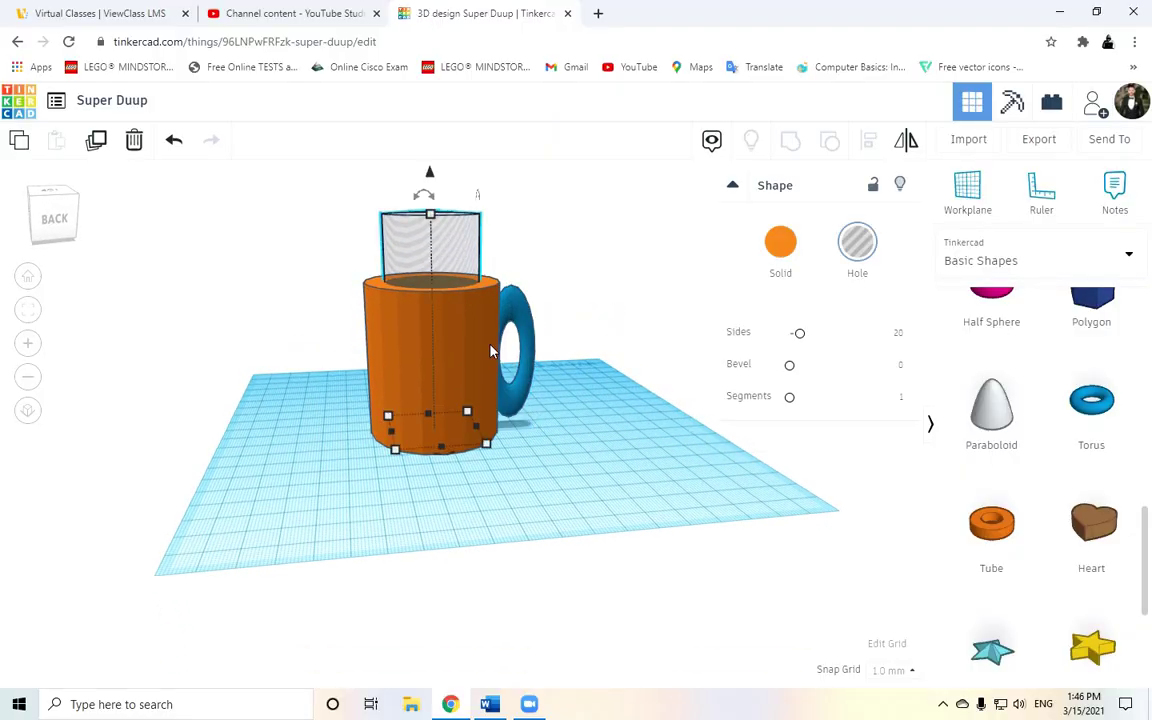
Raise the hole cylinder to elevation 4 and marquee-select the column, hole and handle.
drag(430, 178, 431, 167)
right_drag(580, 329, 548, 470)
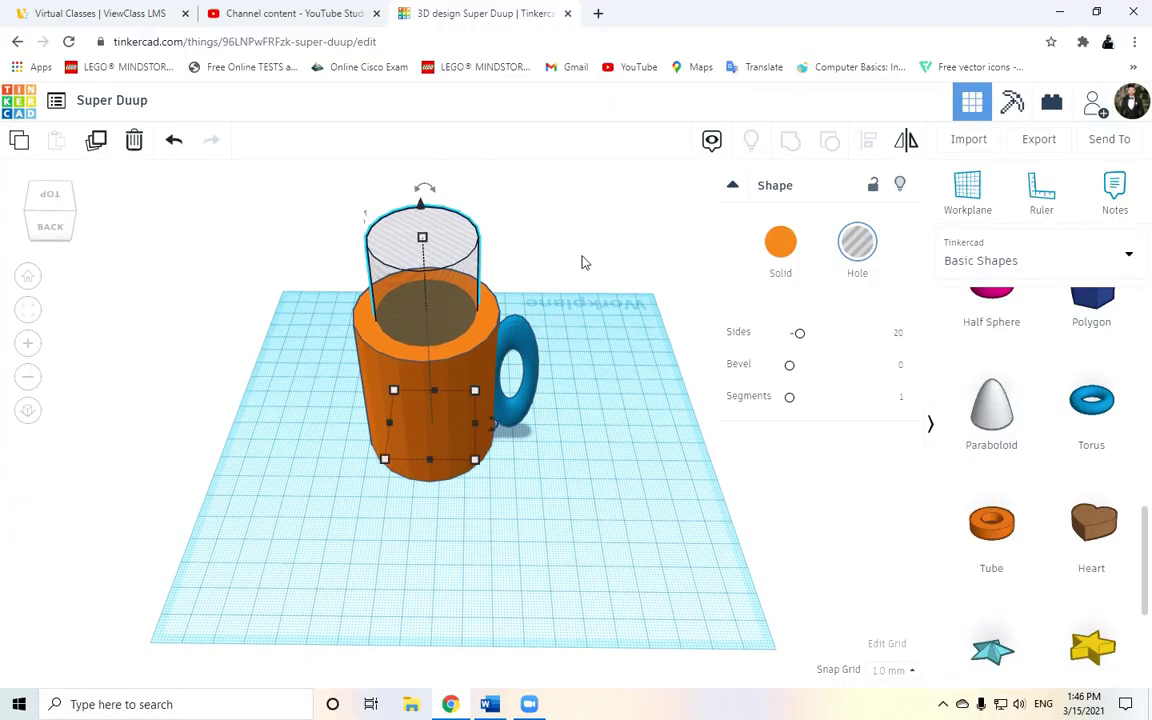
drag(500, 237, 265, 588)
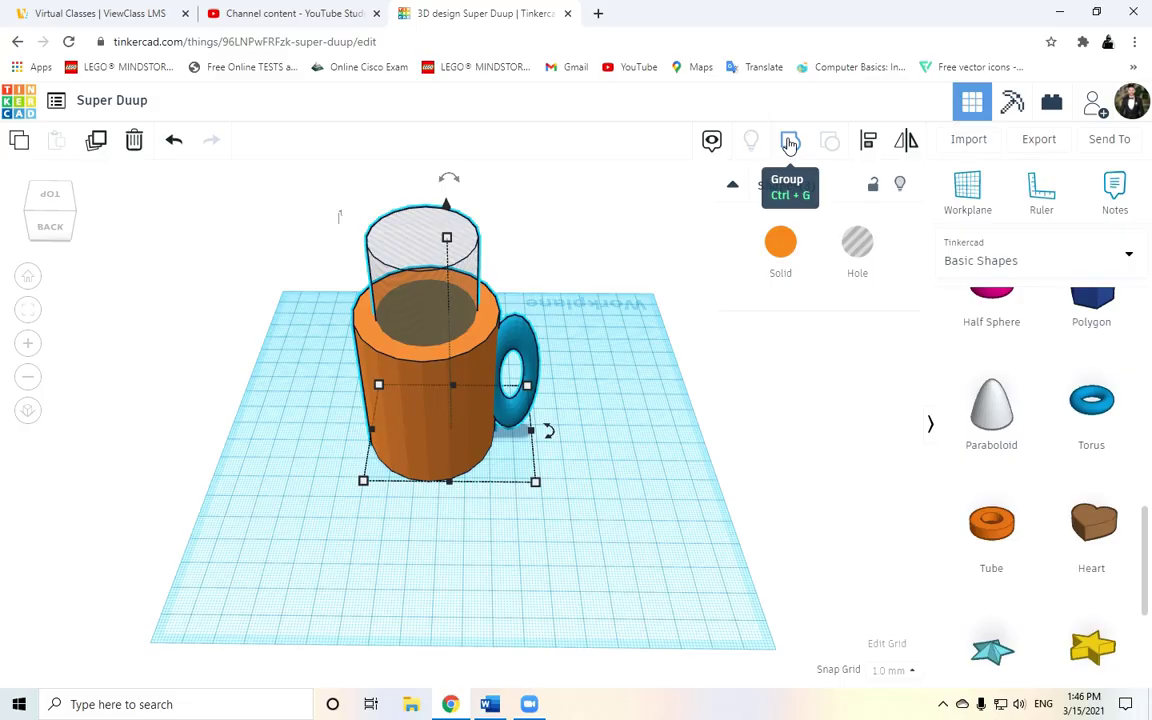
Group the column, hole cylinder and torus handle into one hollow mug.
click(790, 143)
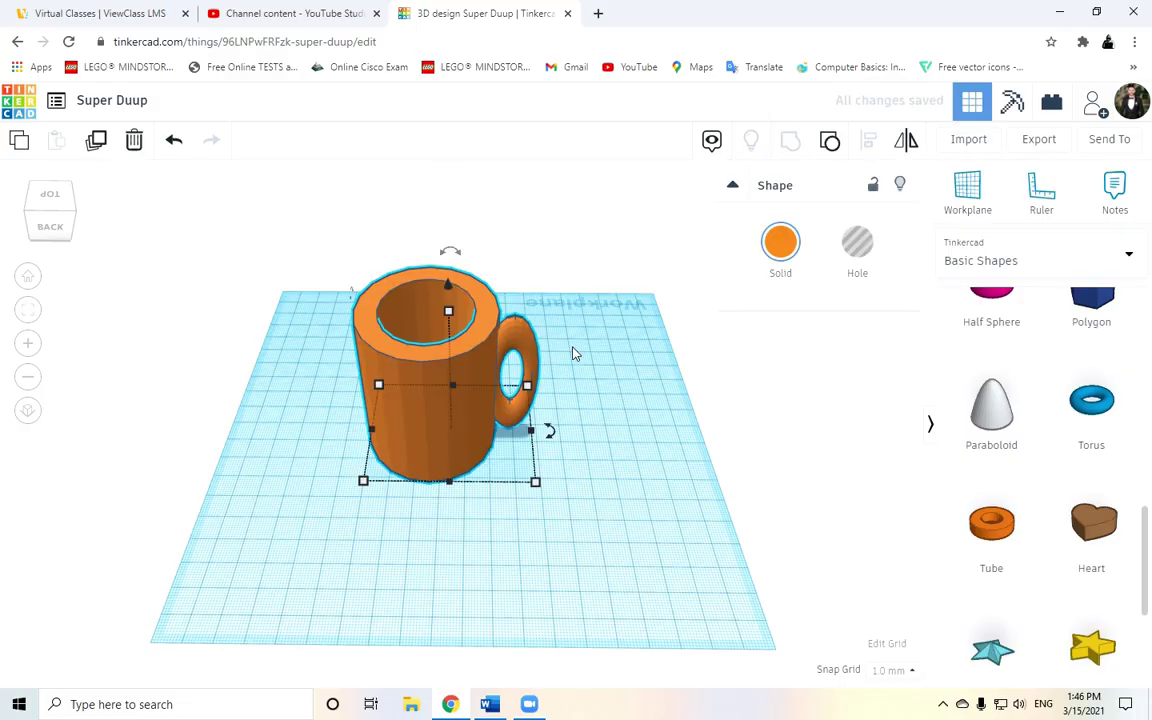
right_drag(591, 328, 566, 534)
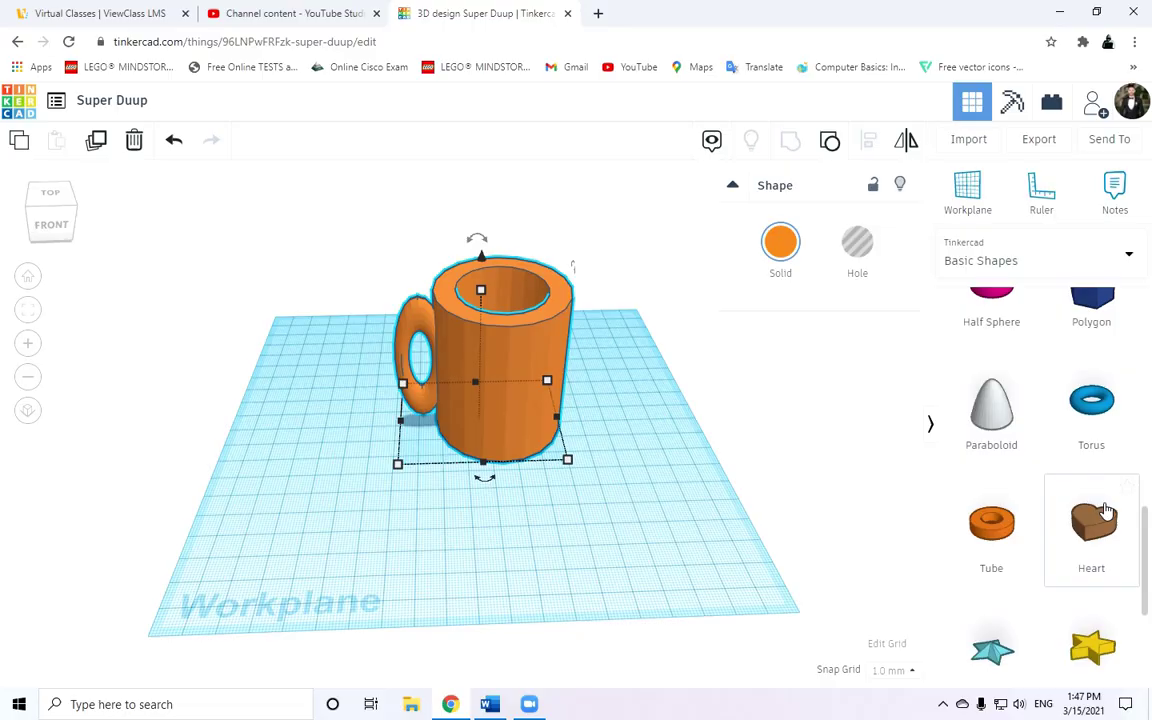
Place a Text shape in front of the mug and set its wording to the person's full name.
scroll(1087, 530, up, 3)
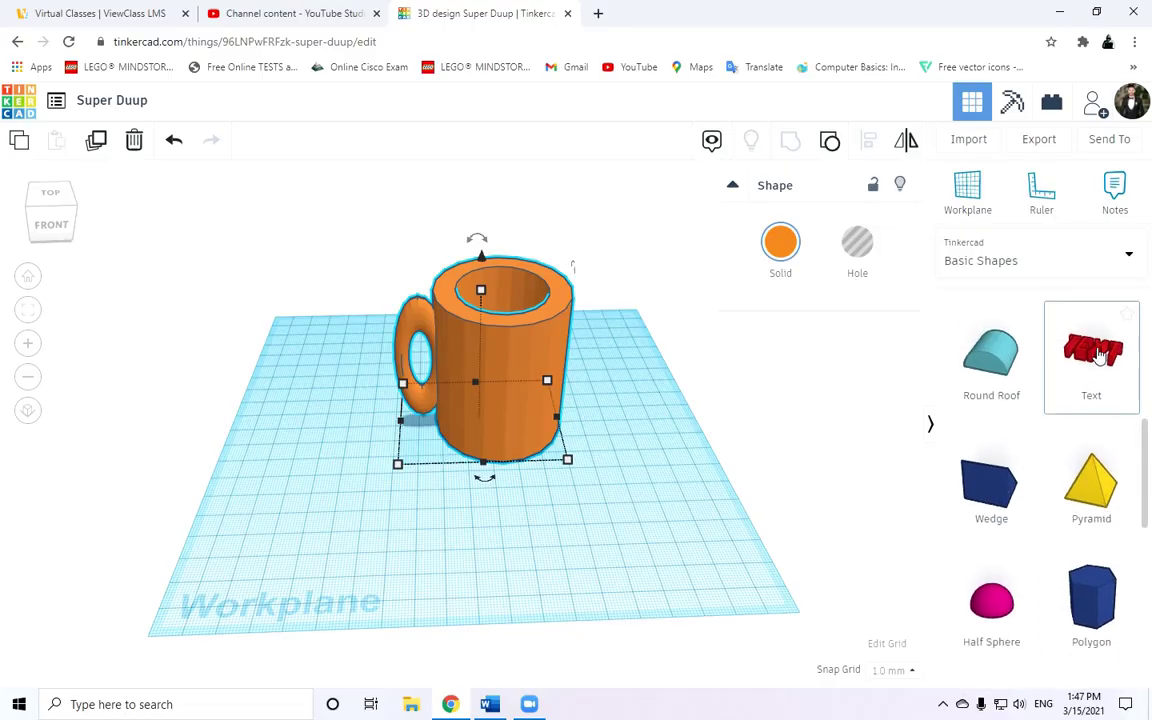
drag(1097, 357, 425, 541)
drag(507, 547, 505, 550)
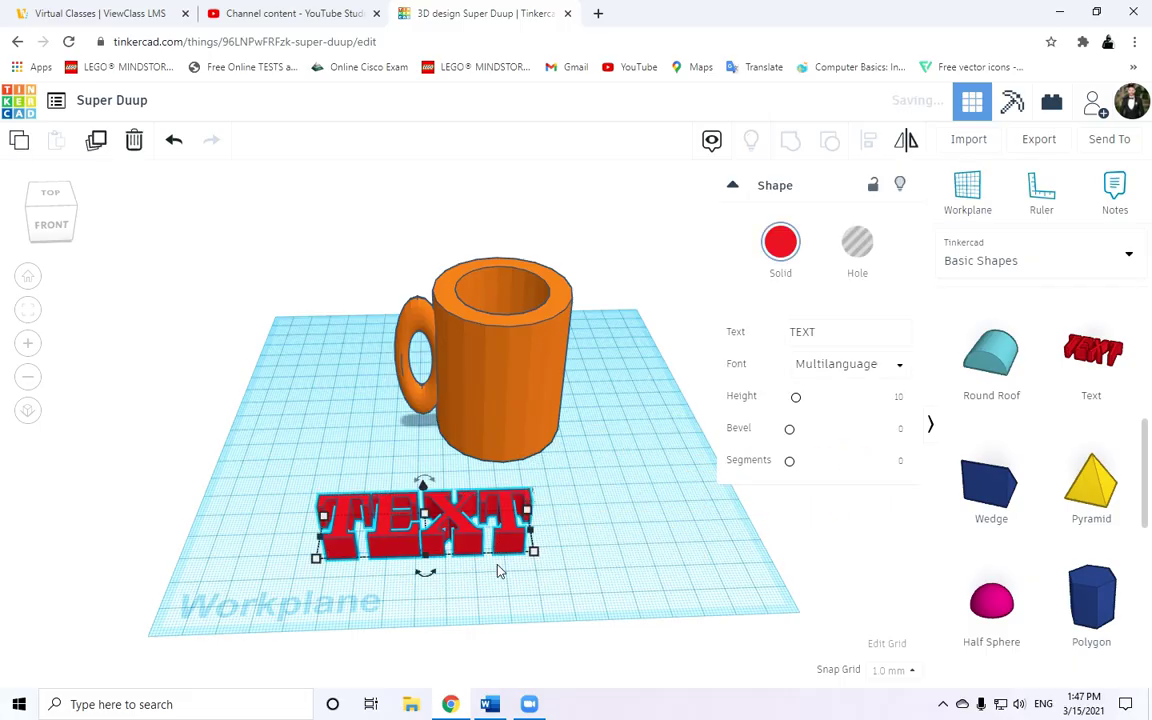
click(817, 335)
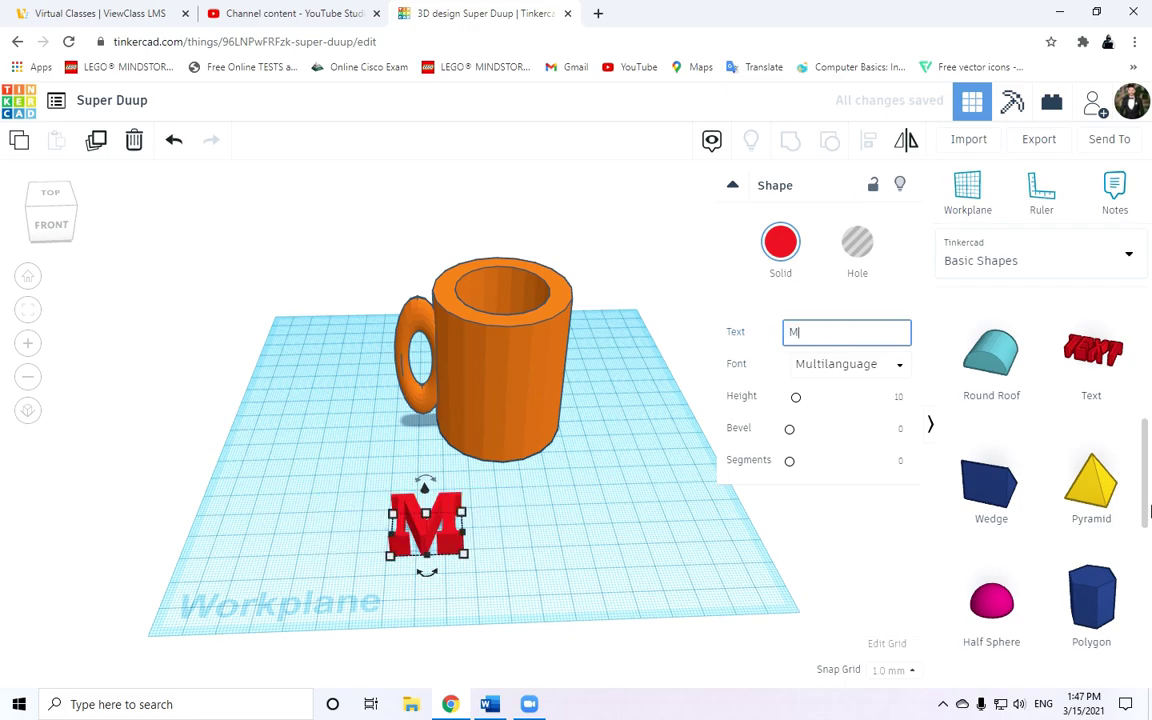
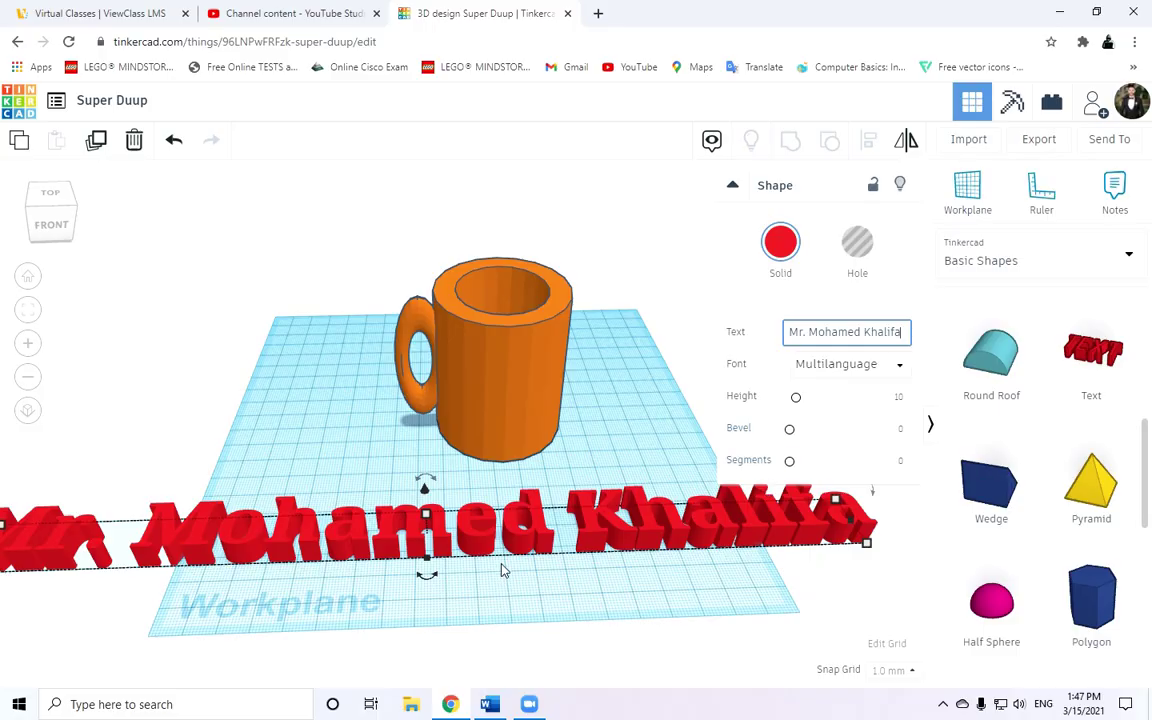
click(570, 598)
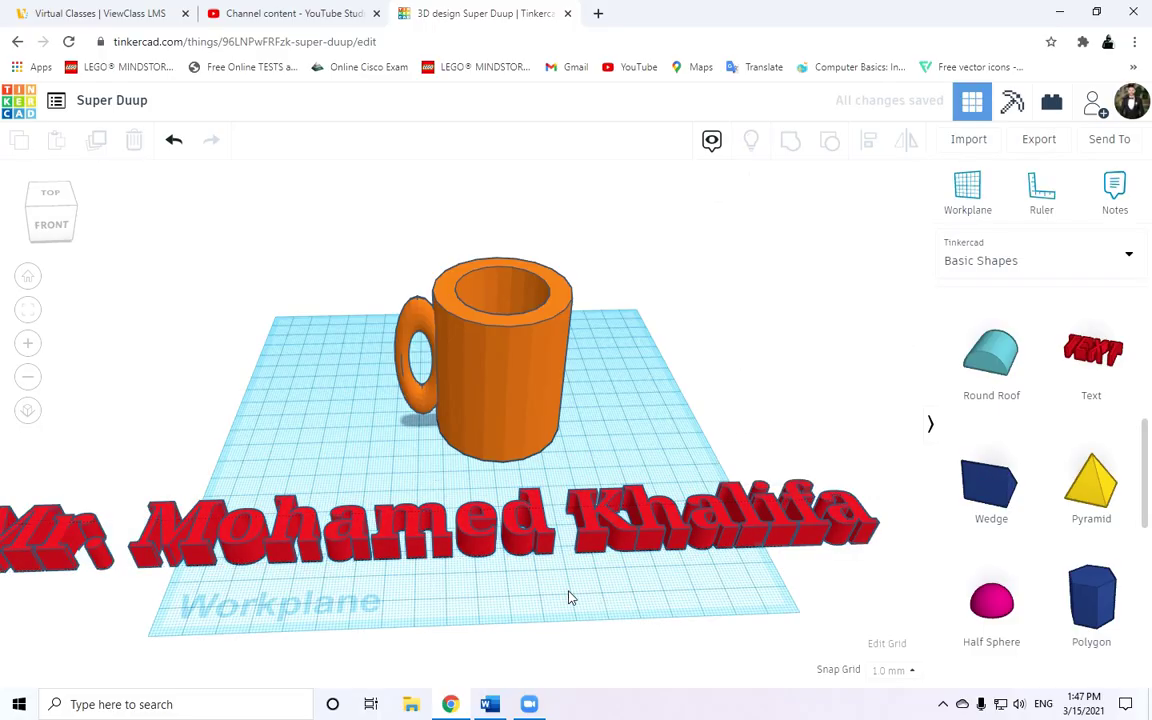
click(508, 537)
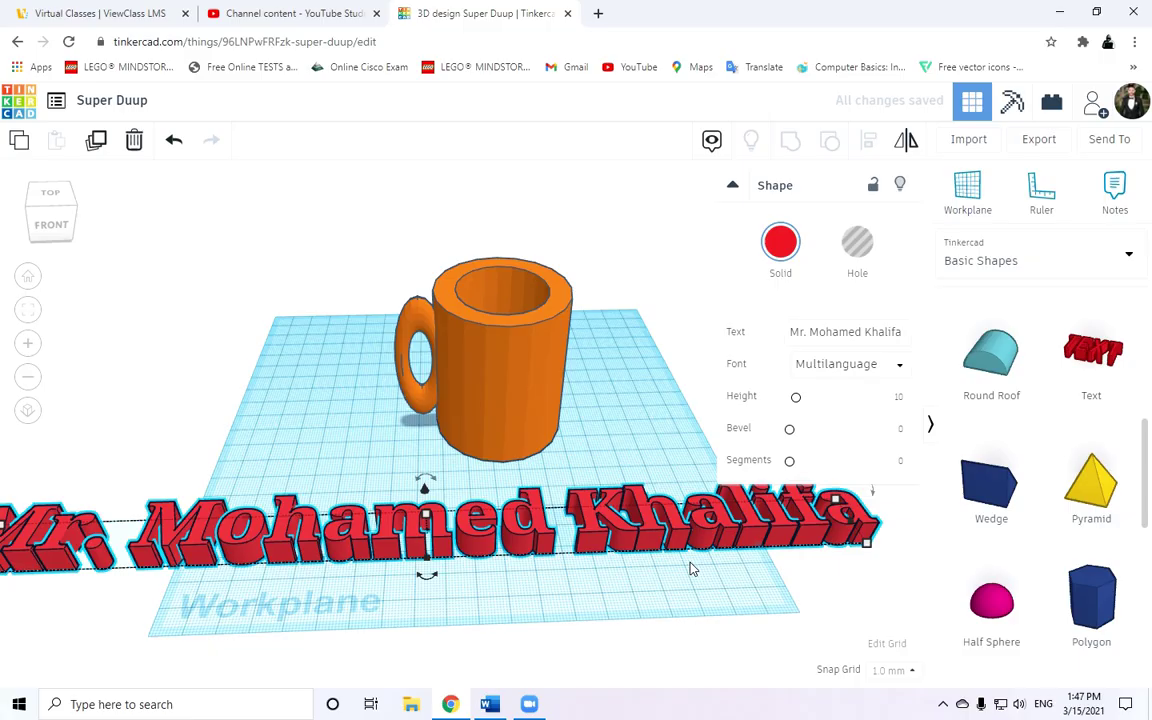
Shrink the name text to about 184 wide, move it before the mug, and raise it to 24.
drag(860, 546, 525, 585)
drag(395, 500, 663, 553)
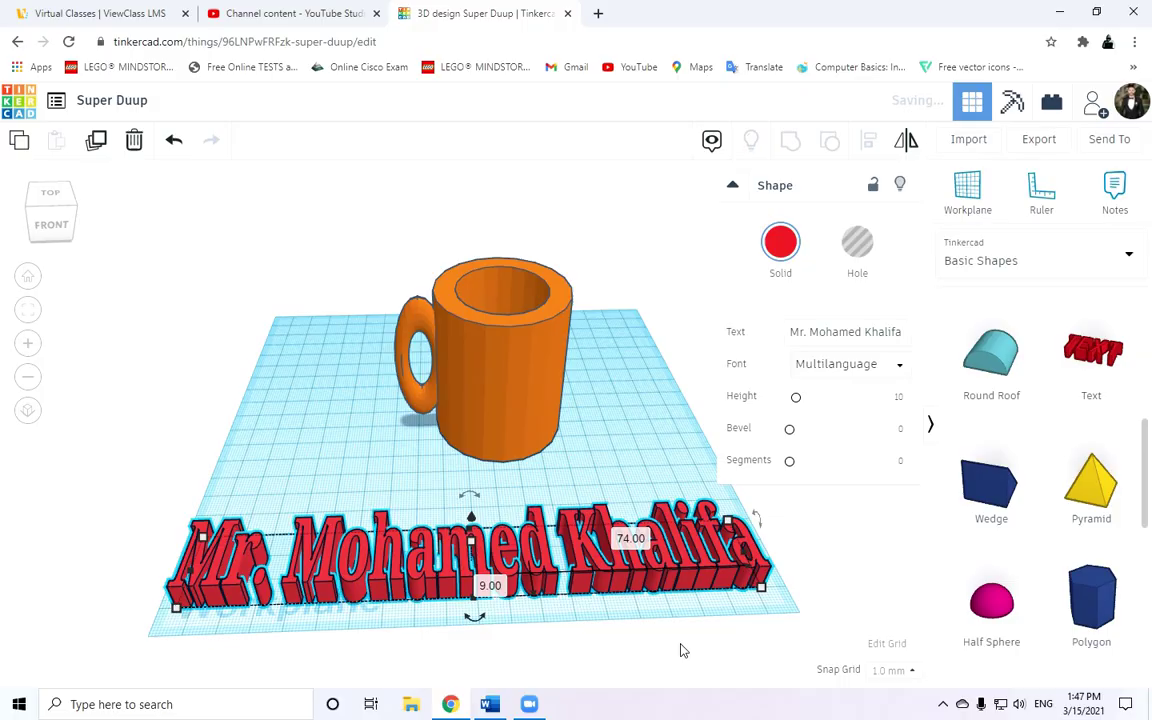
drag(471, 520, 473, 465)
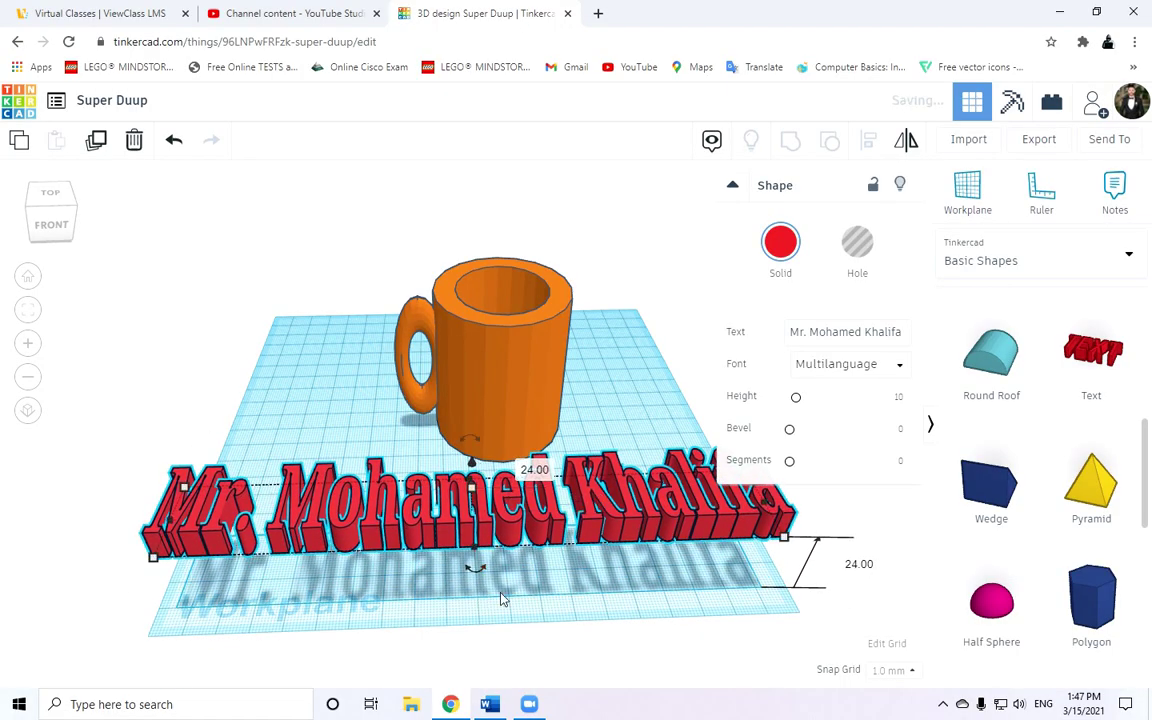
right_drag(476, 560, 402, 568)
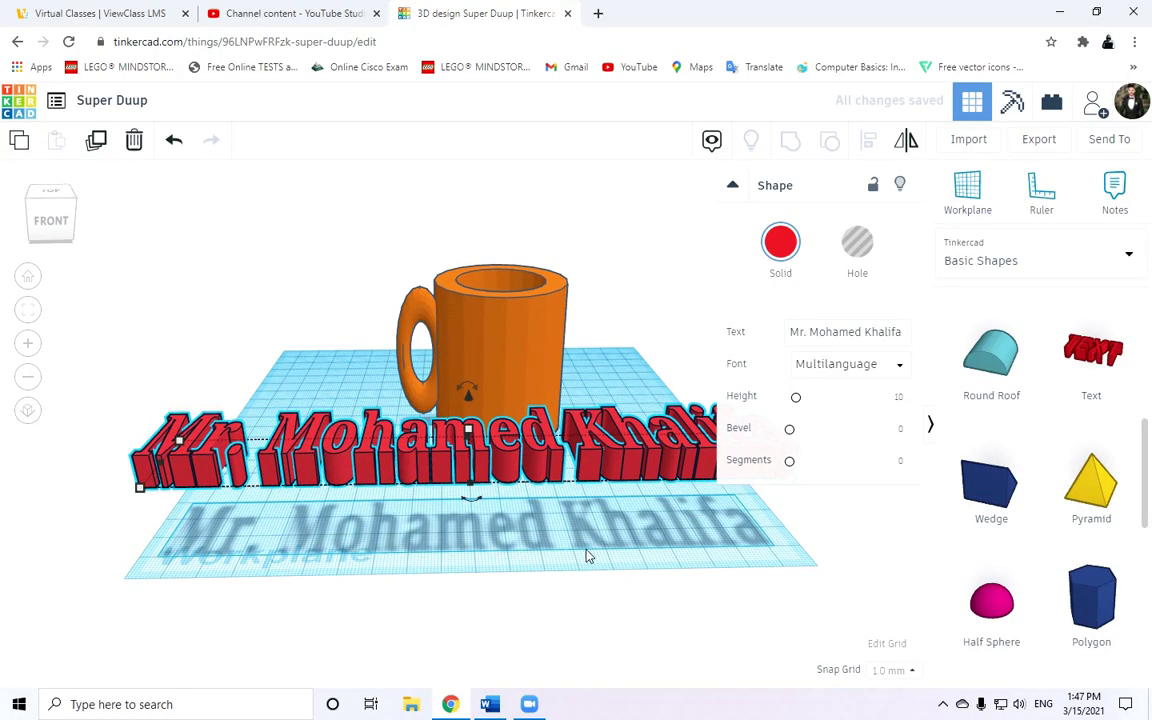
right_drag(588, 556, 492, 597)
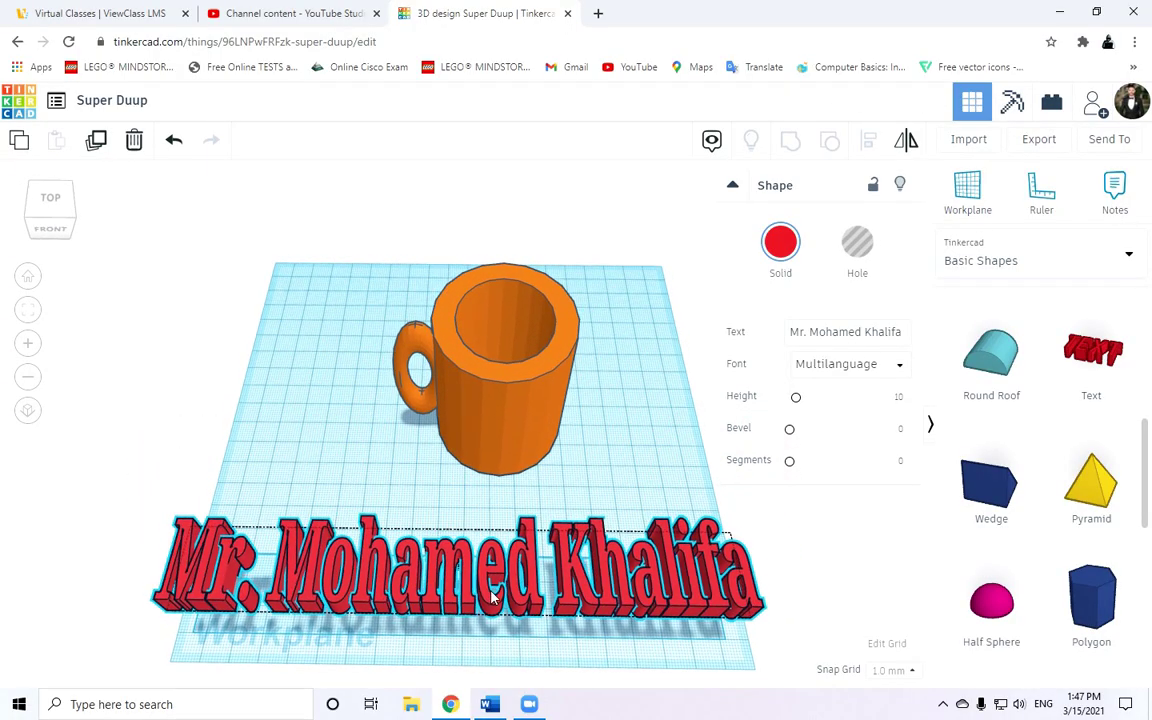
Change the text's Solid colour, trying blue first, then settling on black.
click(783, 249)
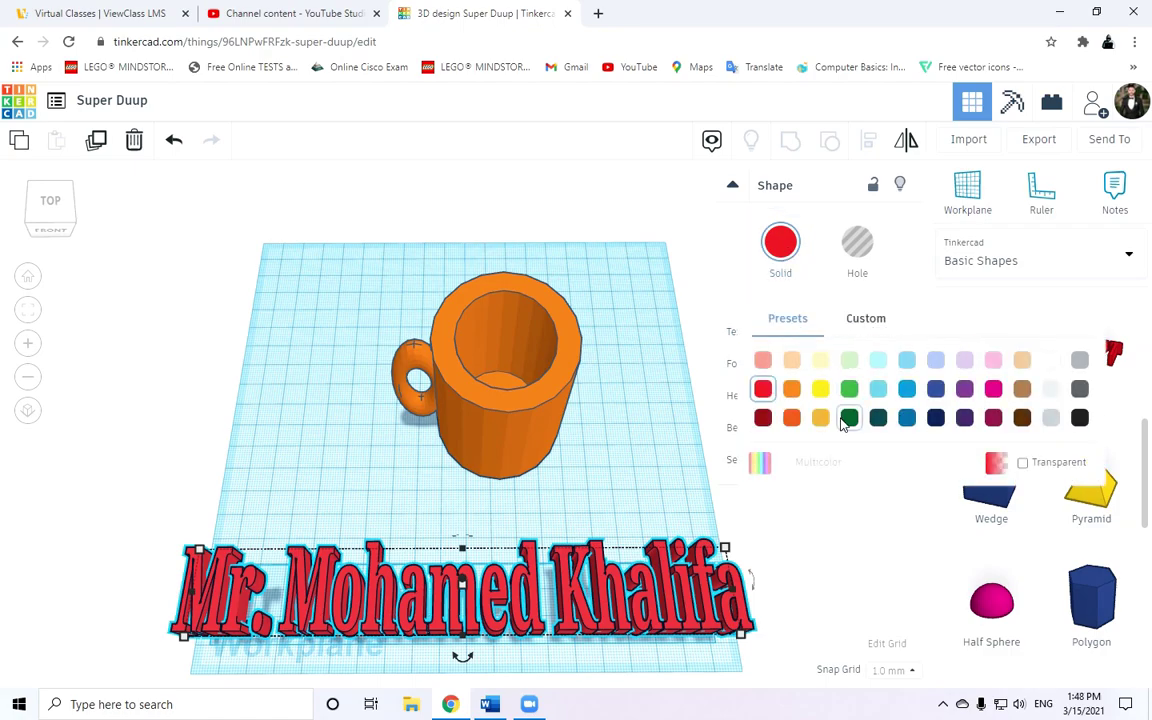
click(914, 410)
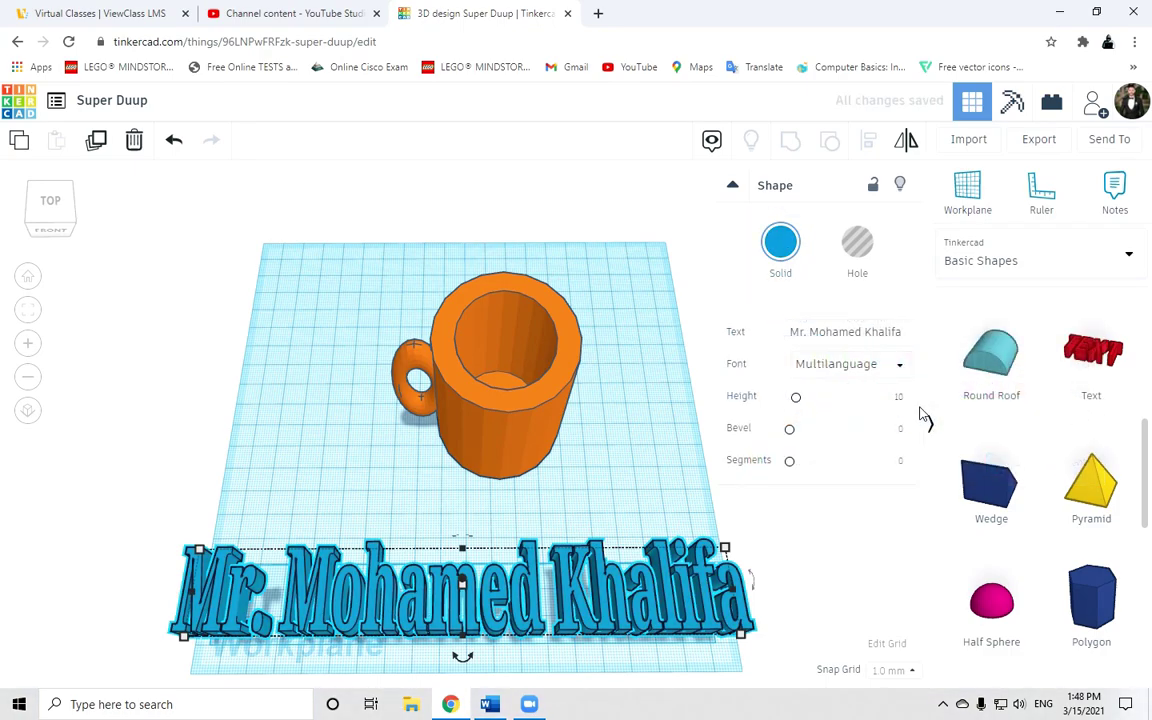
click(783, 252)
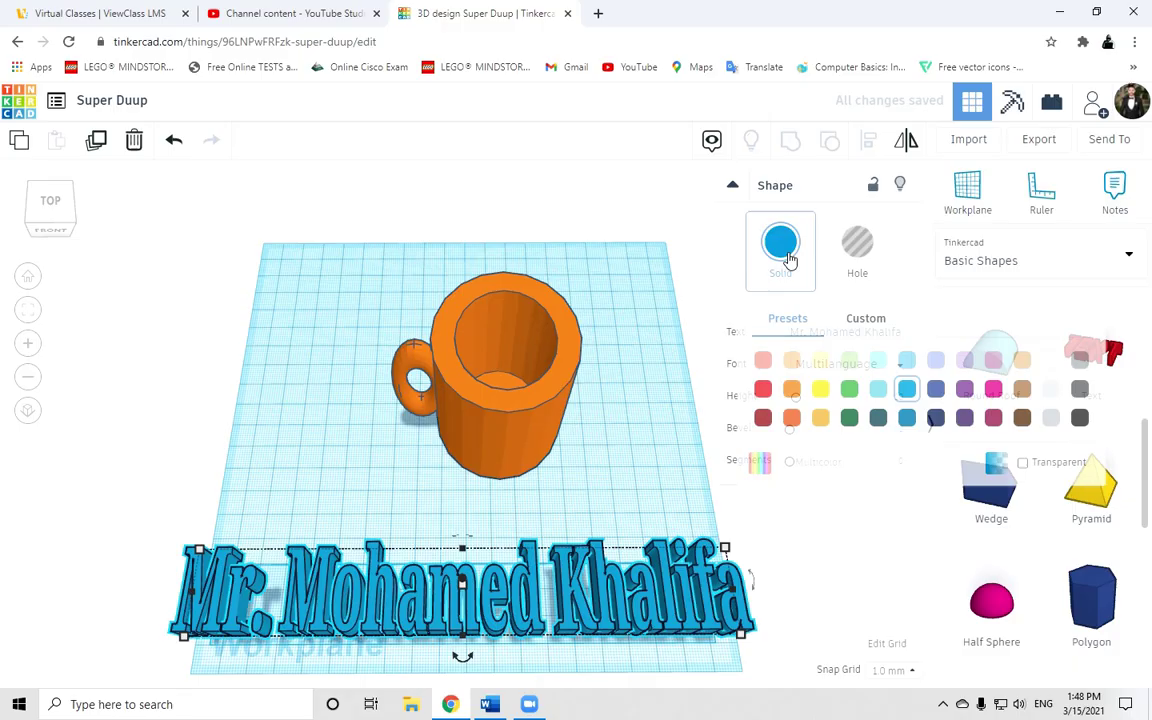
click(1079, 418)
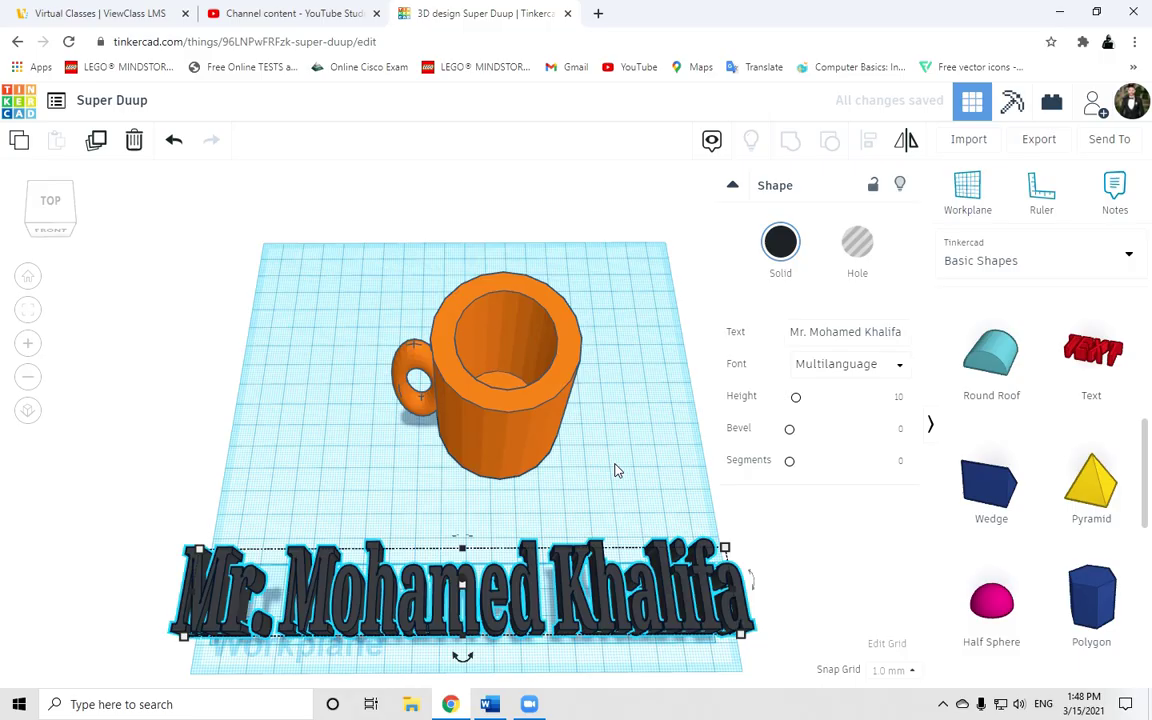
right_drag(607, 476, 598, 421)
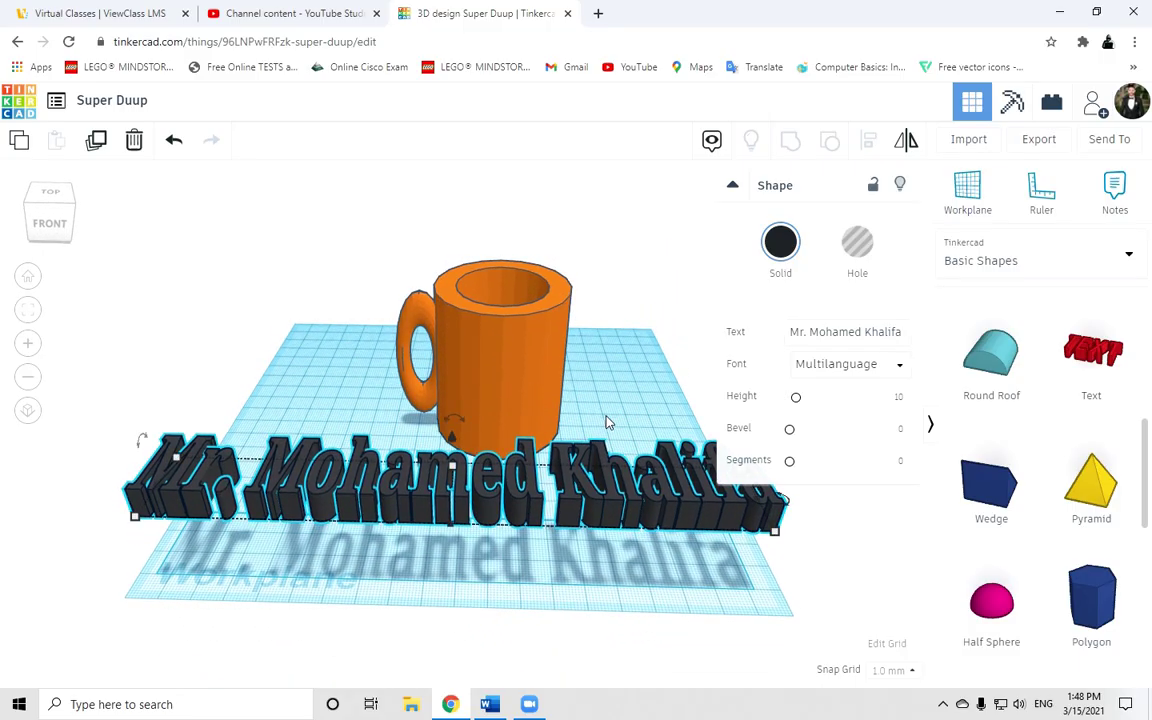